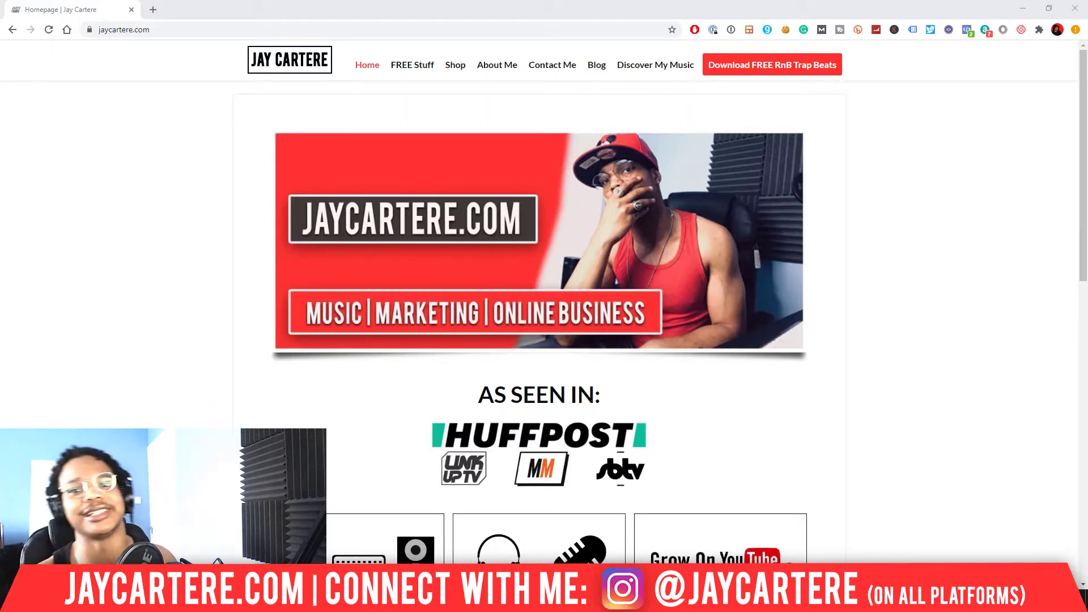
Switch to FL Studio, open the mixer and place its window over the middle of the playlist
click(1023, 8)
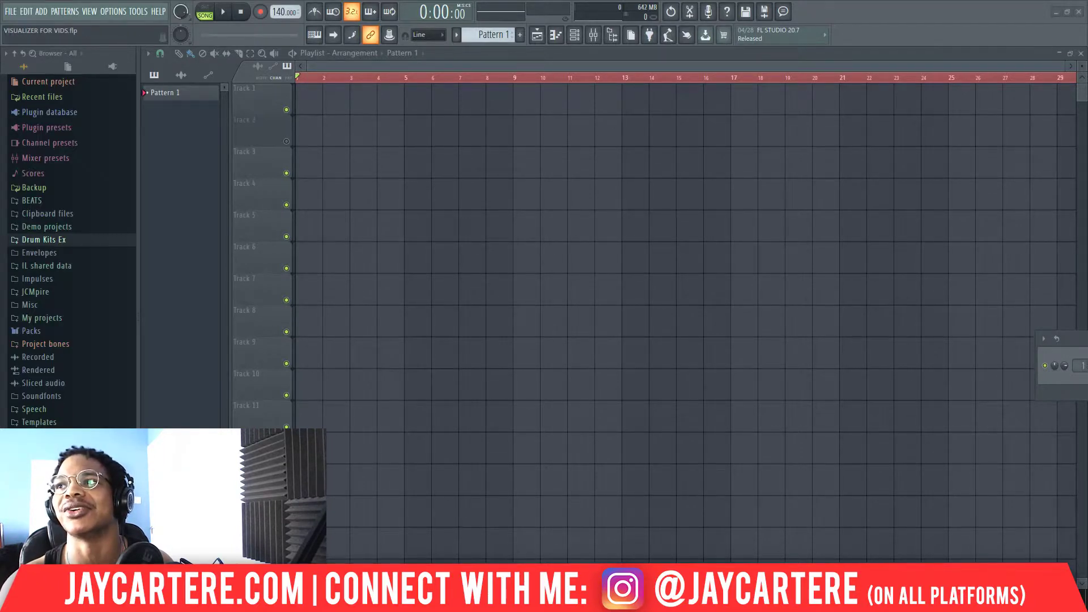
key(F9)
drag(752, 174, 370, 122)
click(406, 126)
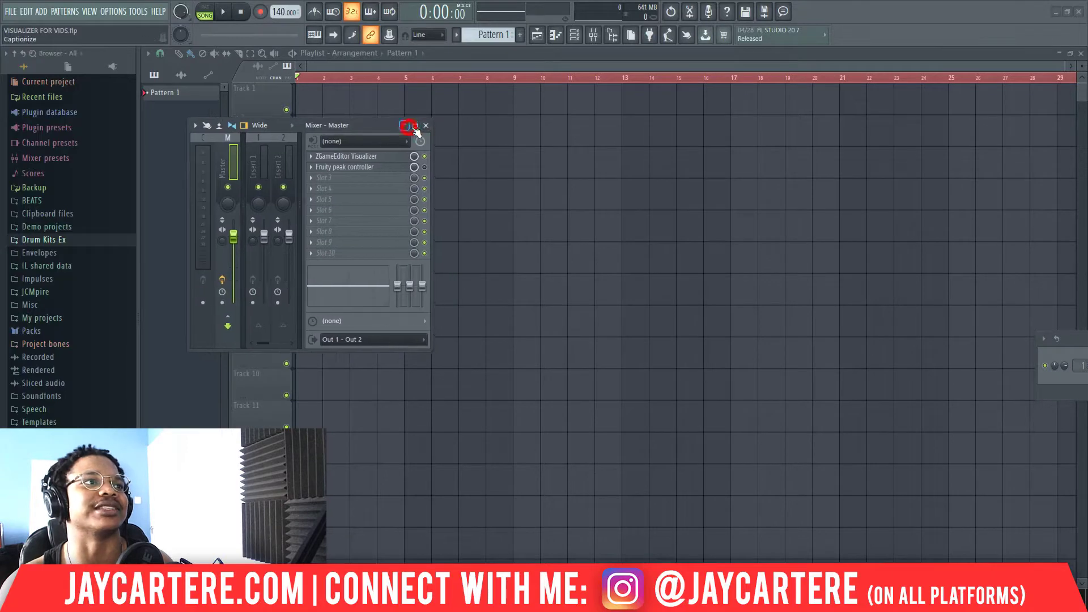
click(414, 126)
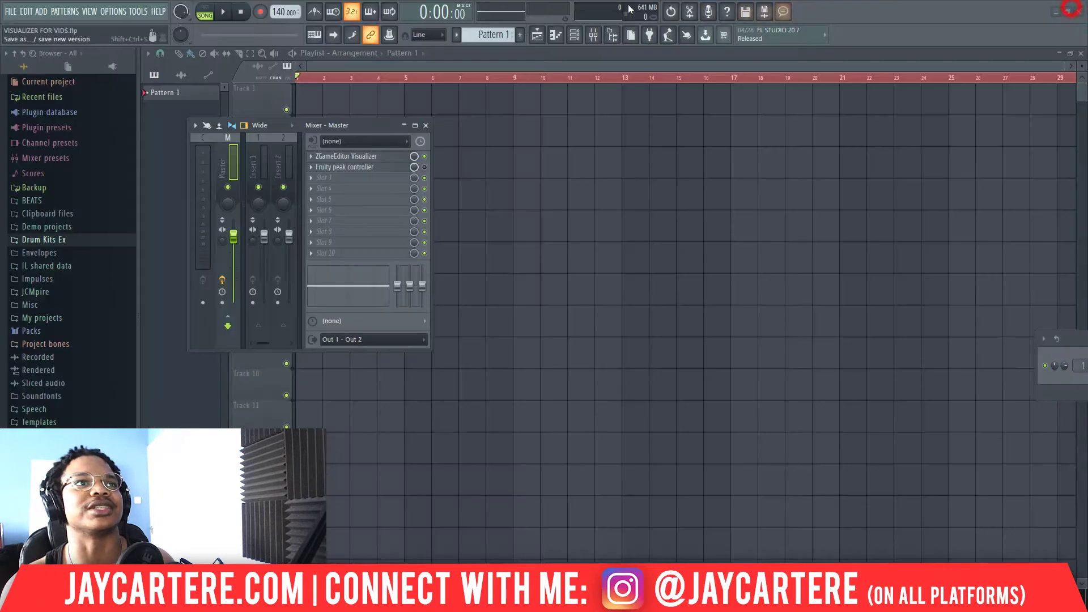
click(1070, 6)
drag(362, 124, 640, 151)
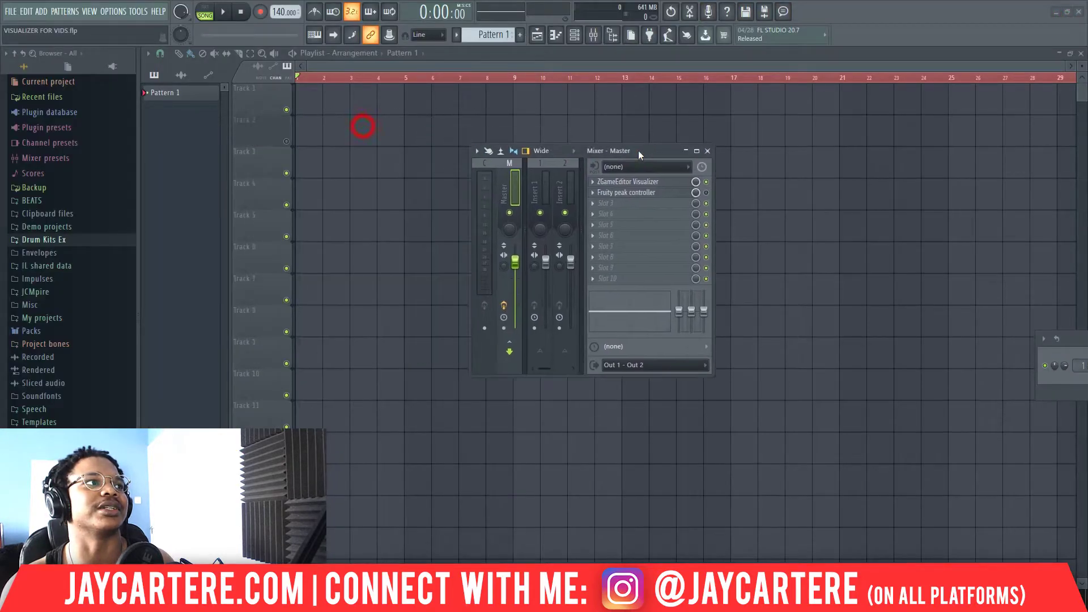
Import the 2017 150 BPM RNB TRAP - AMBIENT WAV beat from the UNTAGGED WAV folder at the start of Track 1
click(187, 80)
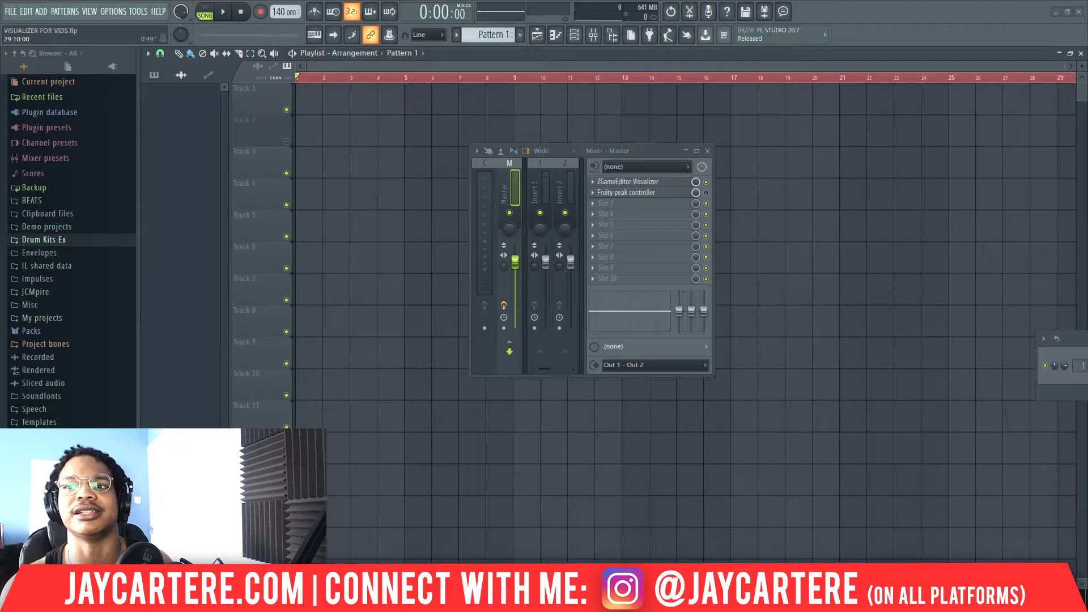
key(alt+Tab)
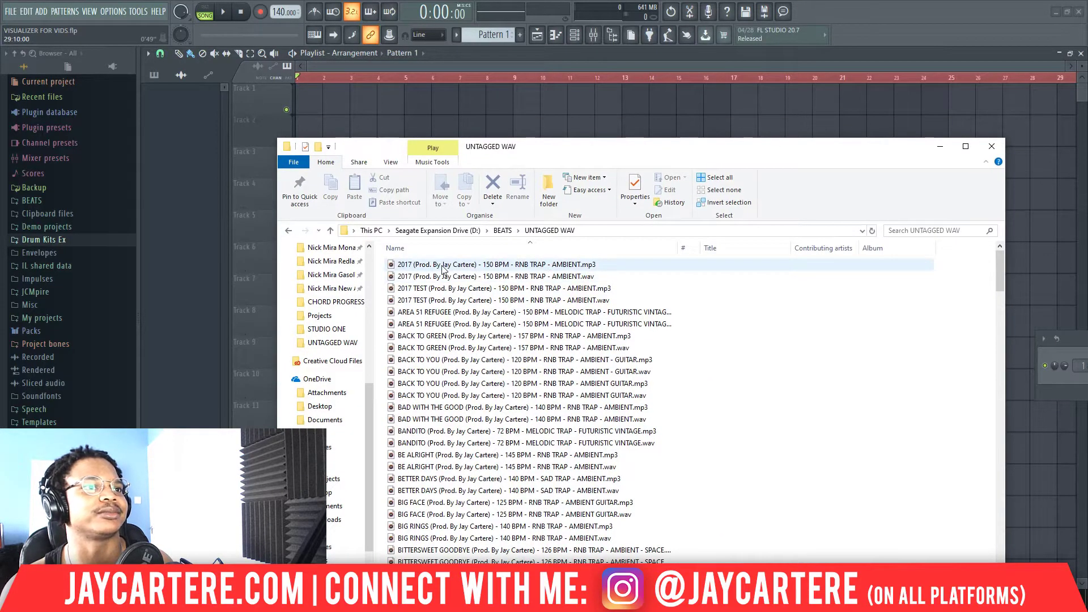
drag(443, 276, 301, 97)
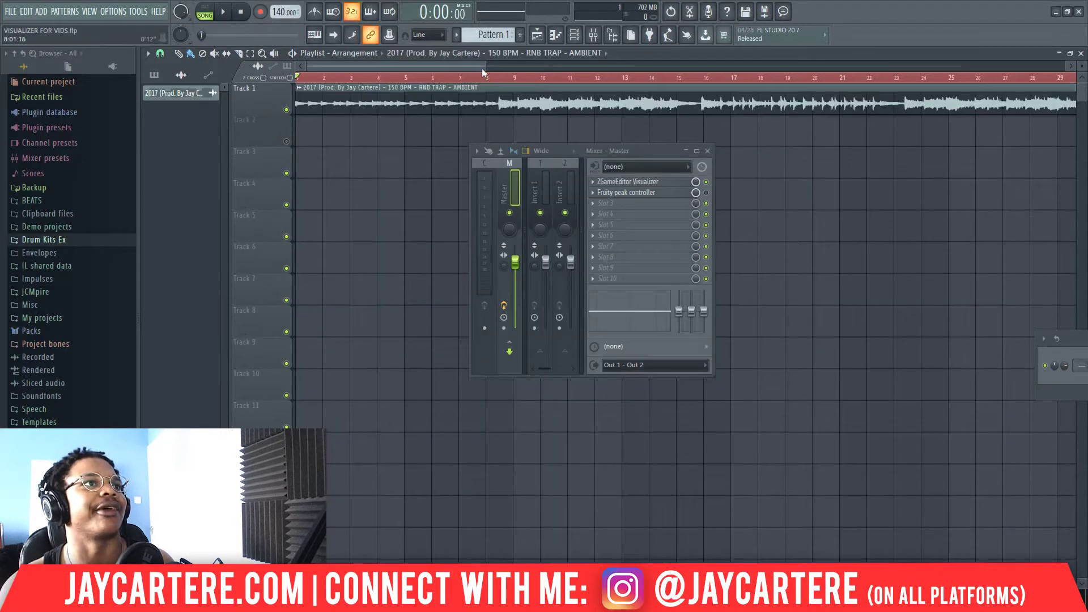
Set the project tempo to 150 BPM and extend the playlist time selection to the end of the audio clip
drag(482, 69, 955, 80)
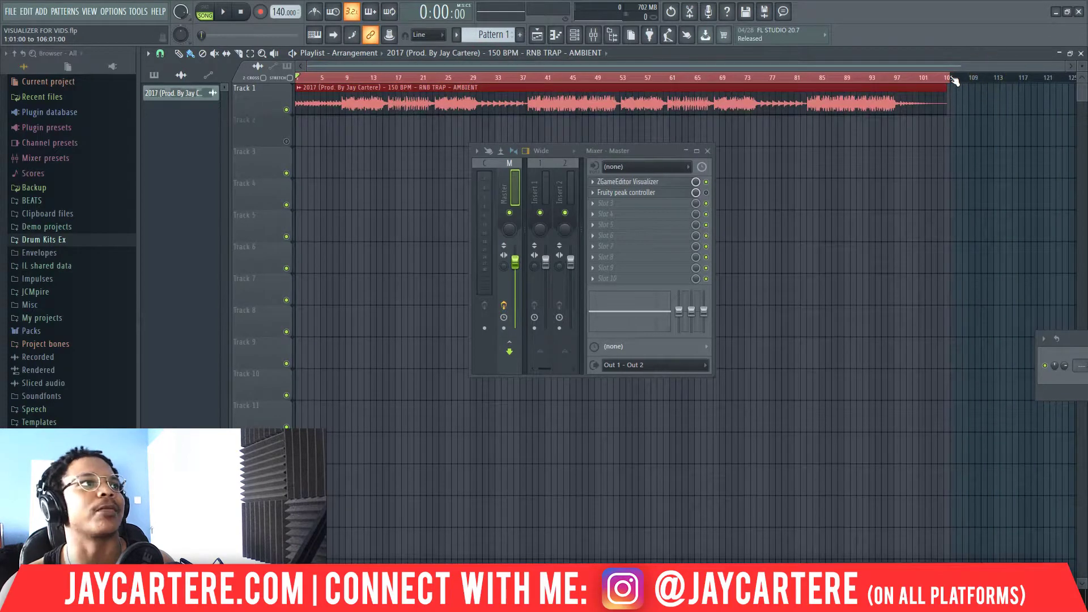
drag(279, 12, 279, 6)
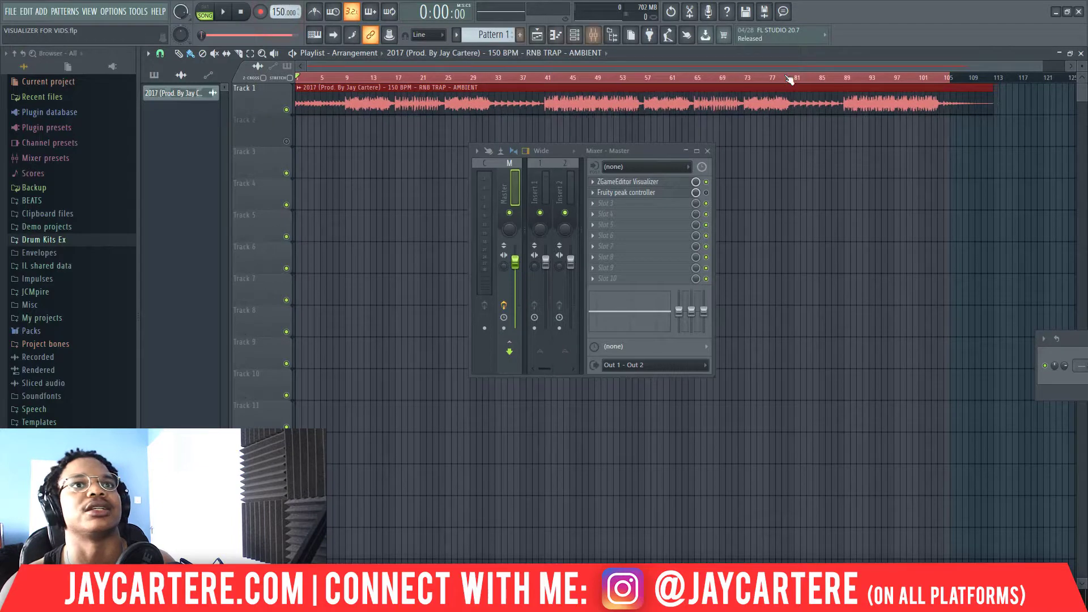
drag(947, 76, 993, 78)
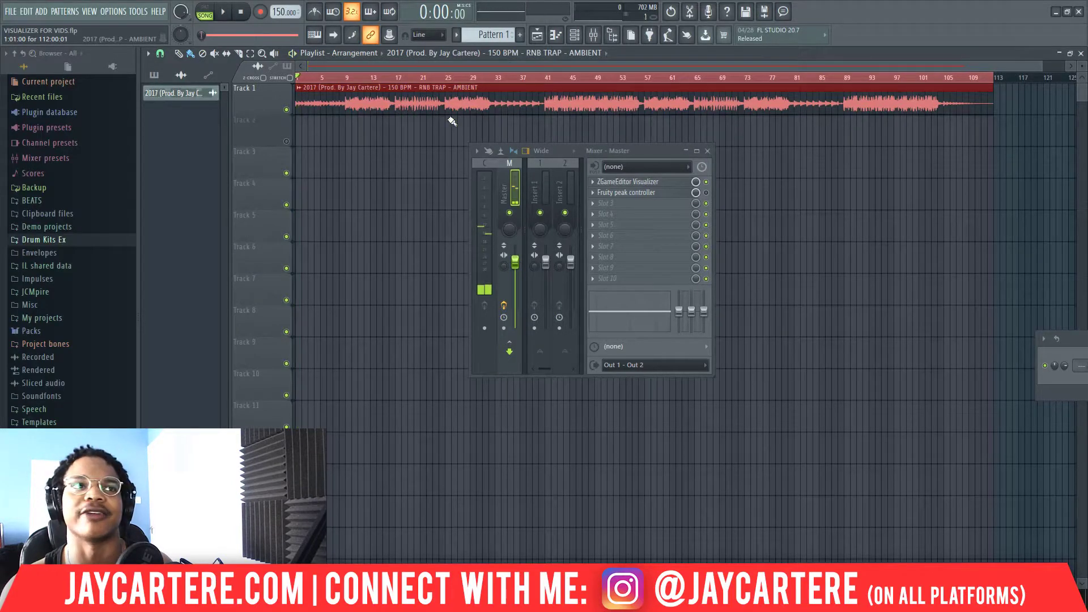
Enlarge the mixer window to show all Master effect slots and move it to the upper playlist area
drag(712, 375, 947, 562)
drag(743, 151, 579, 75)
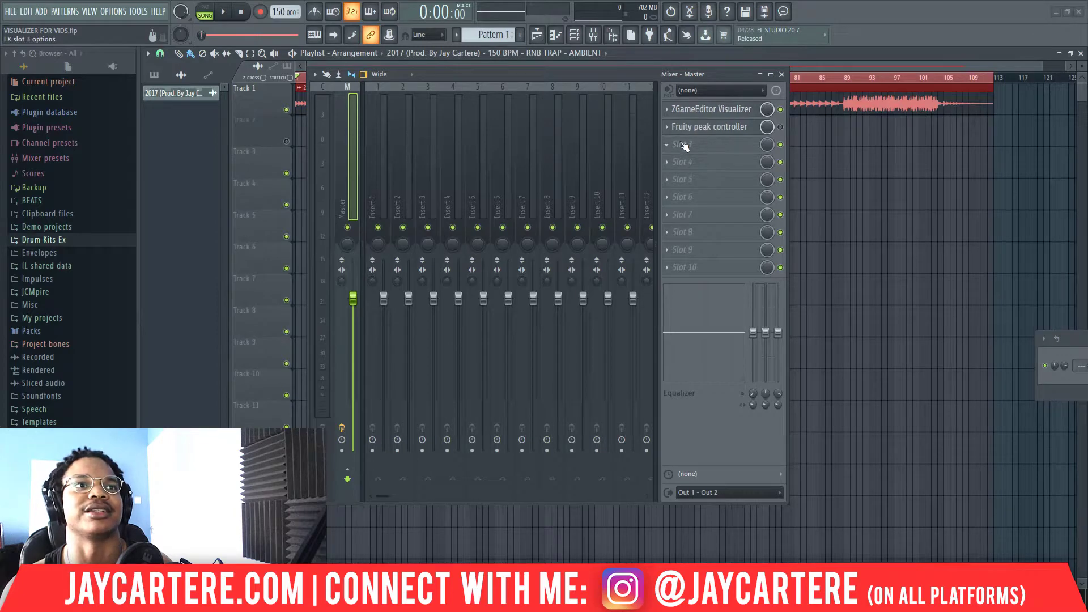
click(670, 144)
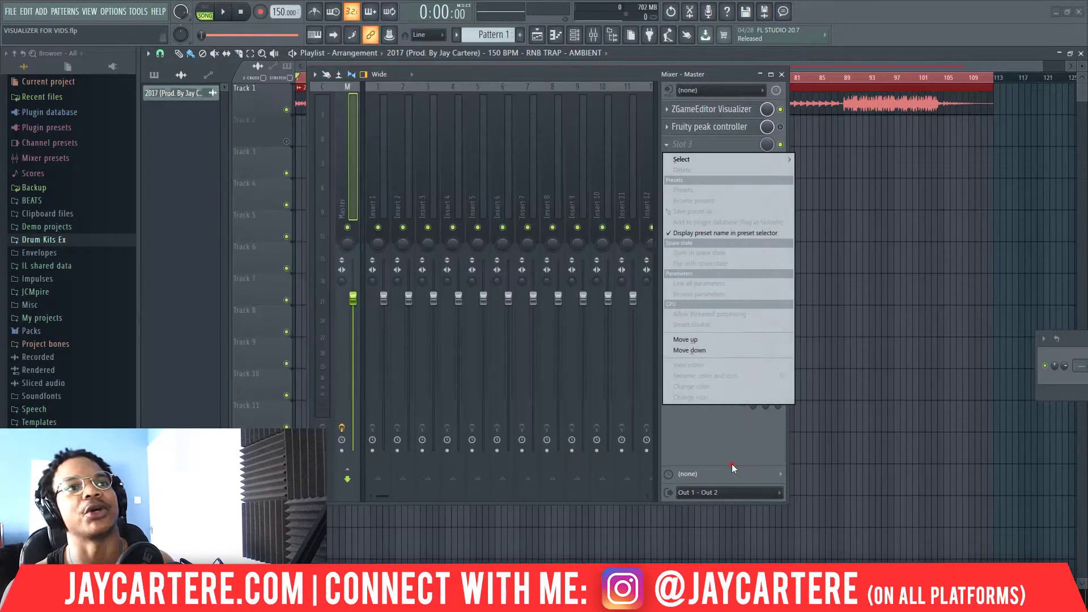
click(733, 464)
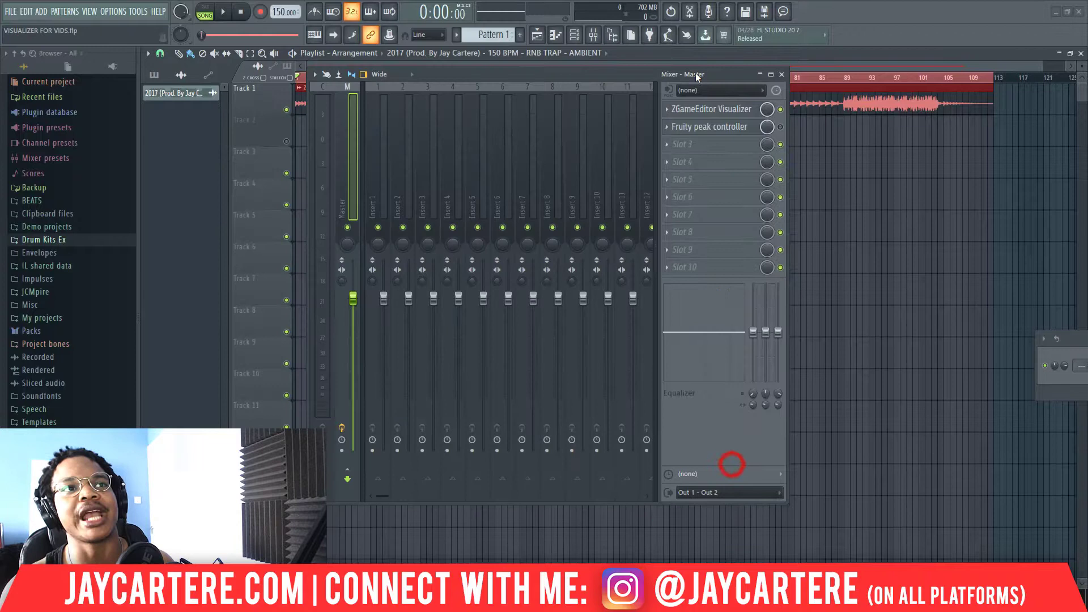
Disable and delete the existing ZGameEditor Visualizer from effect slot 1 on the Master track
click(711, 109)
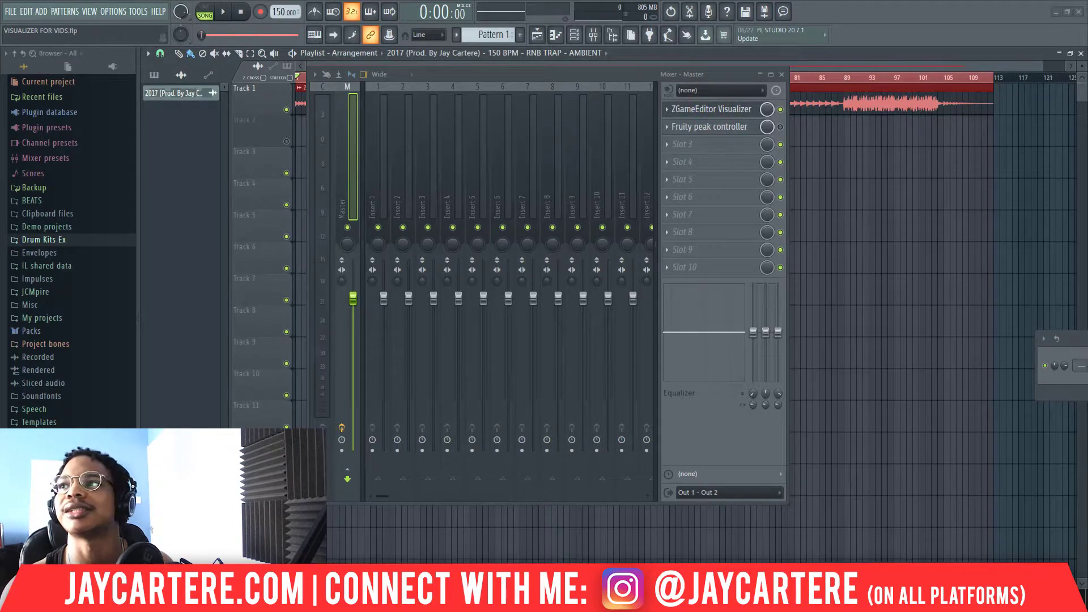
click(782, 110)
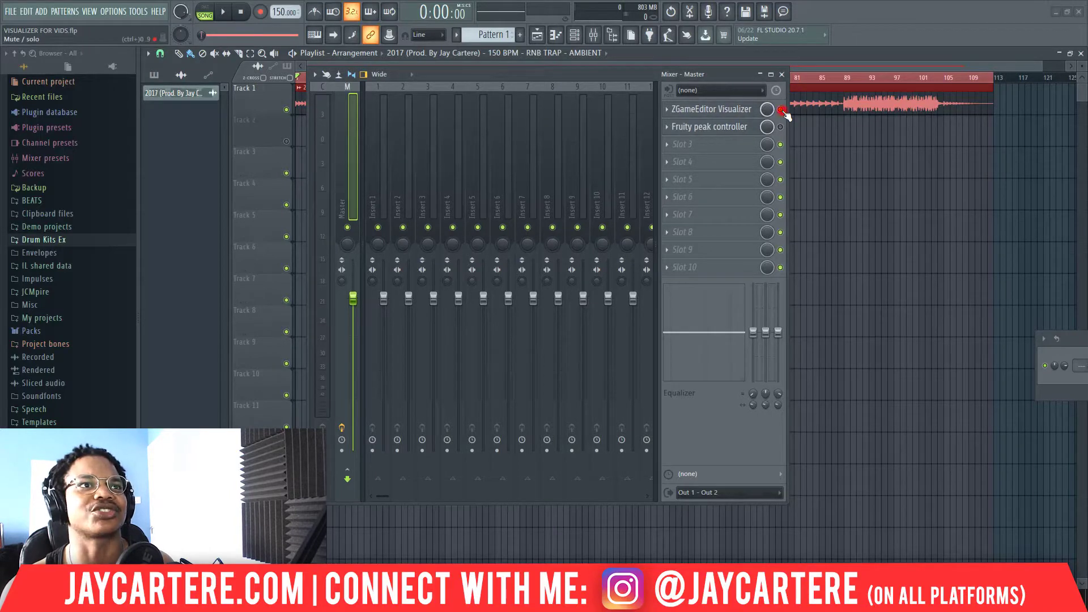
click(667, 109)
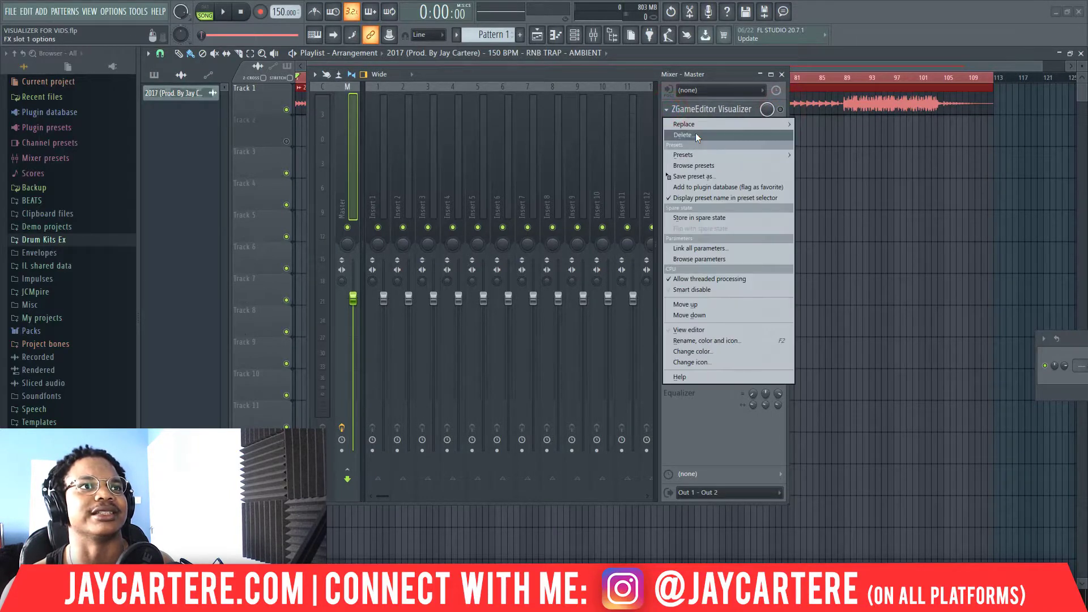
click(697, 136)
click(596, 334)
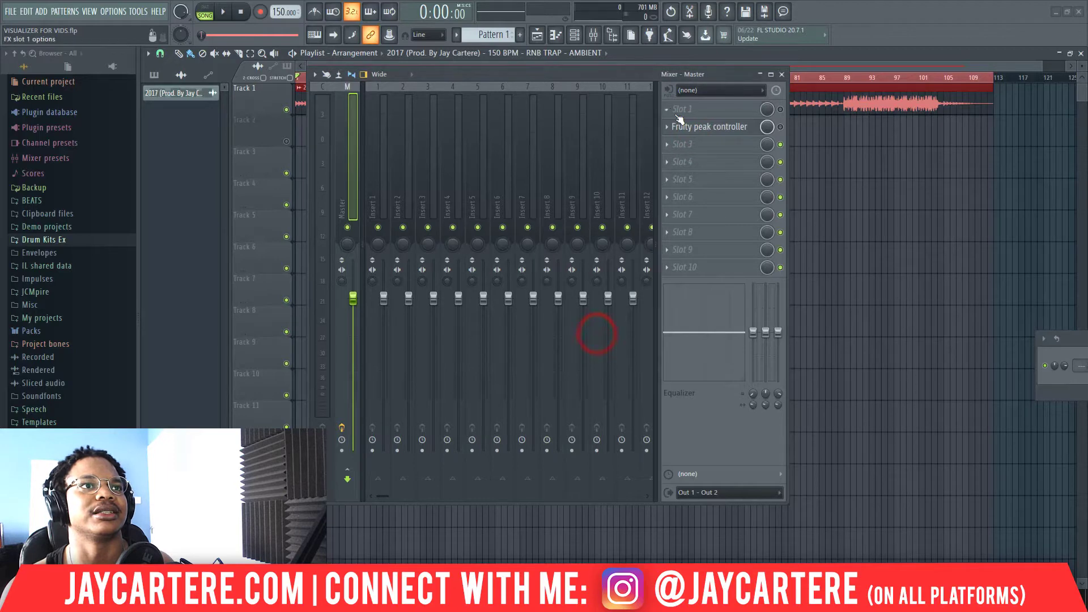
Load a fresh ZGameEditor Visualizer into Master slot 1 and arrange its editor beside the preview window
click(679, 113)
click(622, 63)
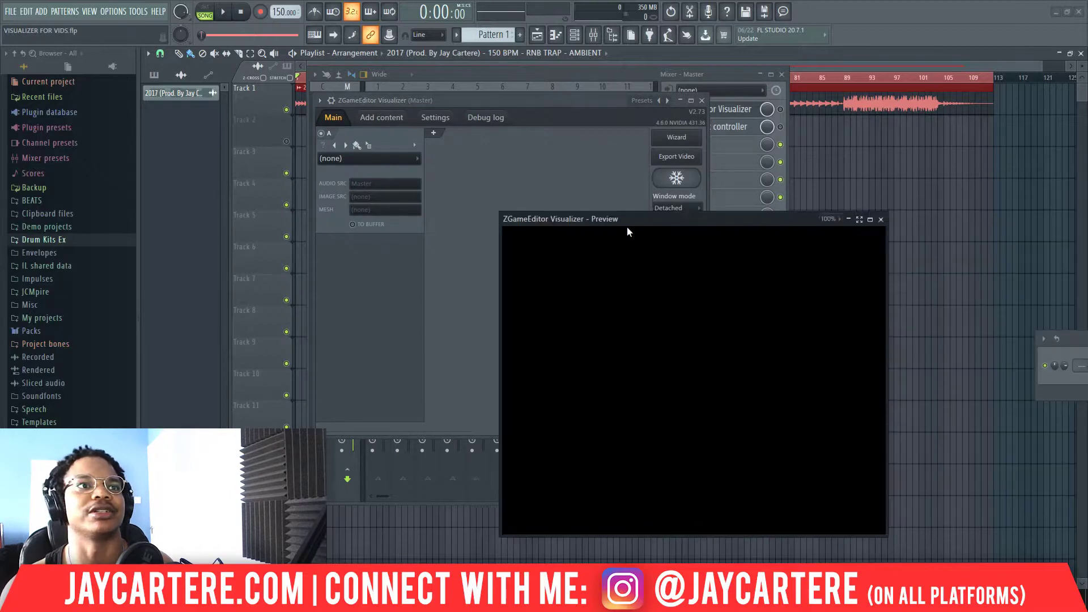
drag(578, 105, 346, 85)
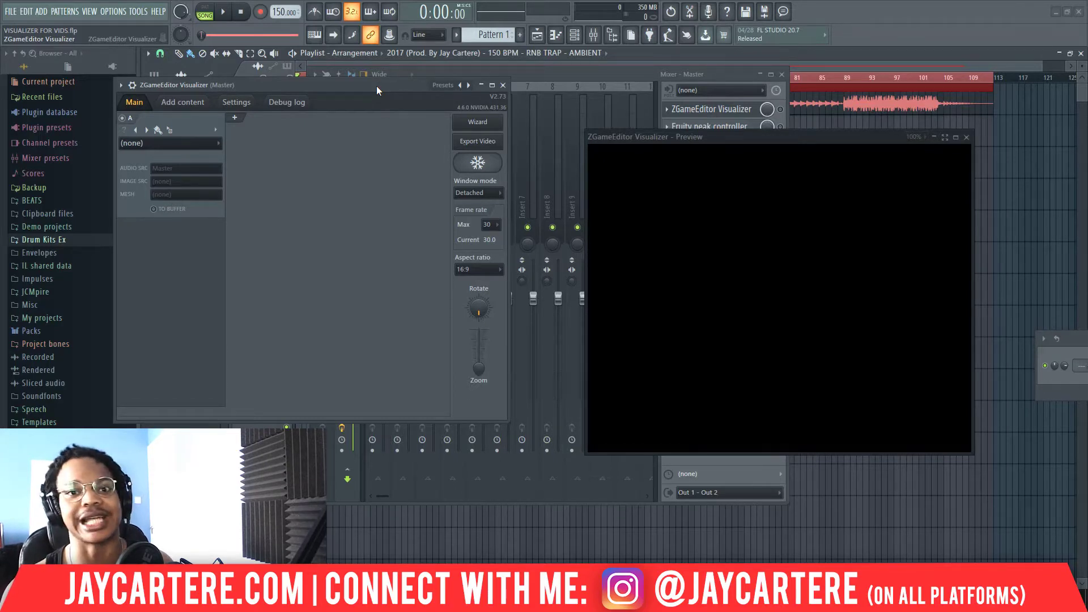
drag(416, 93, 410, 88)
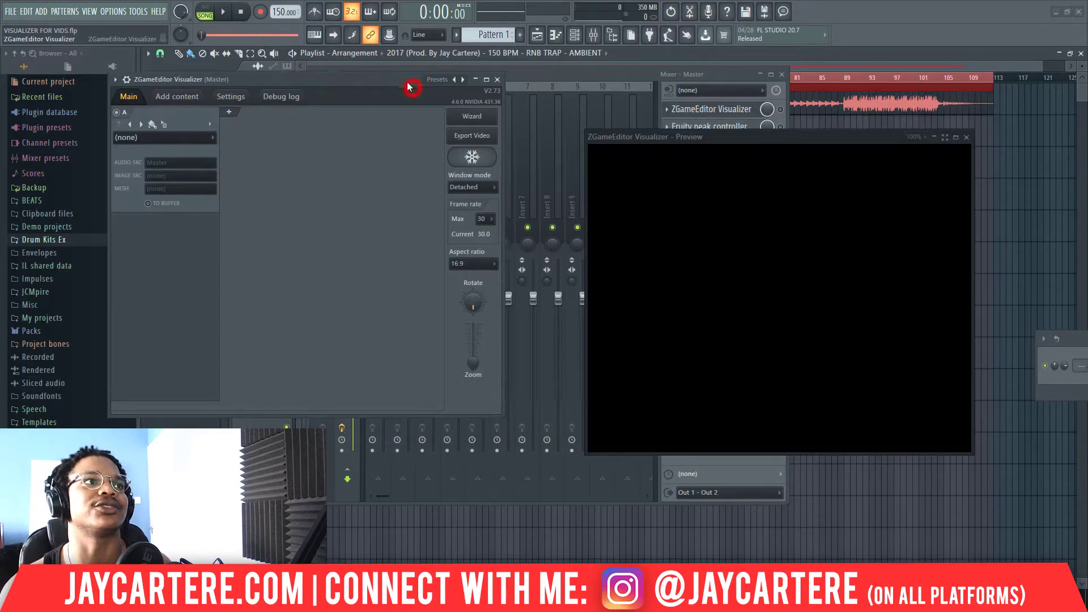
Apply the Ibiza Rocks 01 preset in the visualizer's video wizard and close the wizard
click(461, 117)
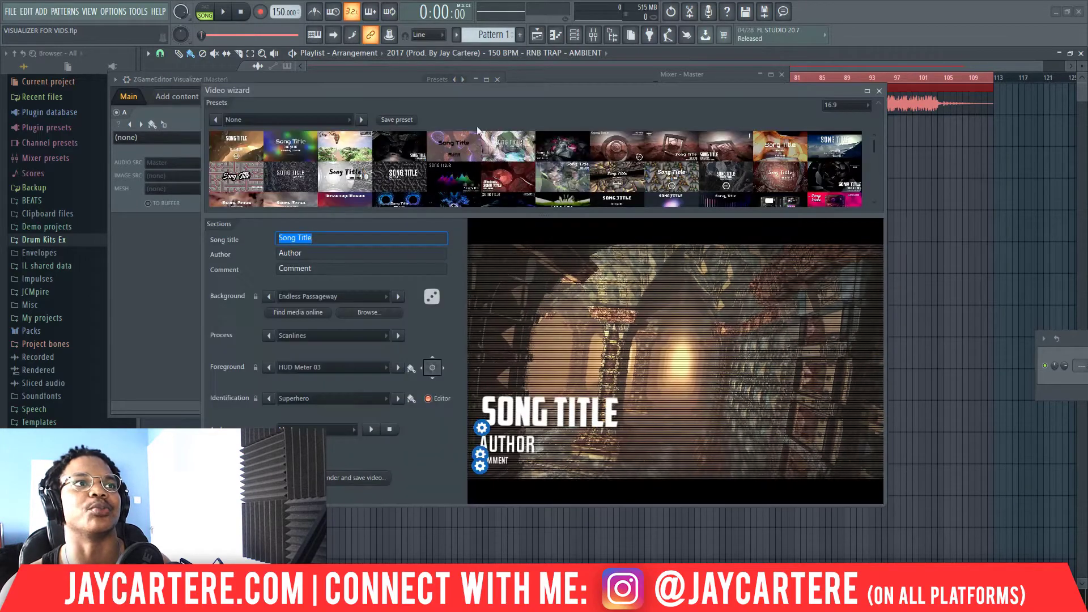
drag(544, 94, 485, 63)
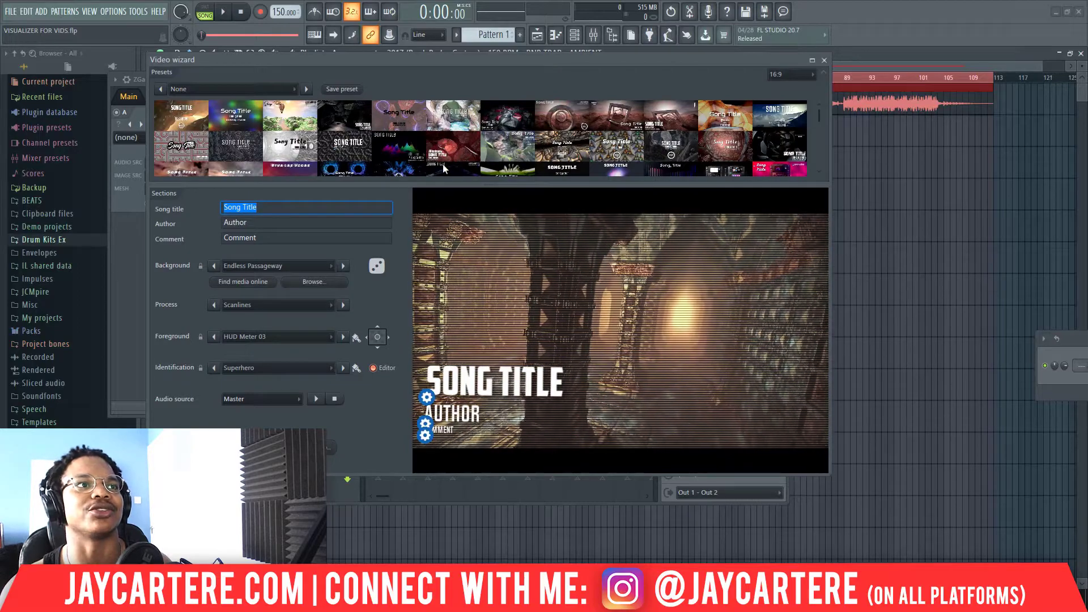
scroll(454, 141, down, 3)
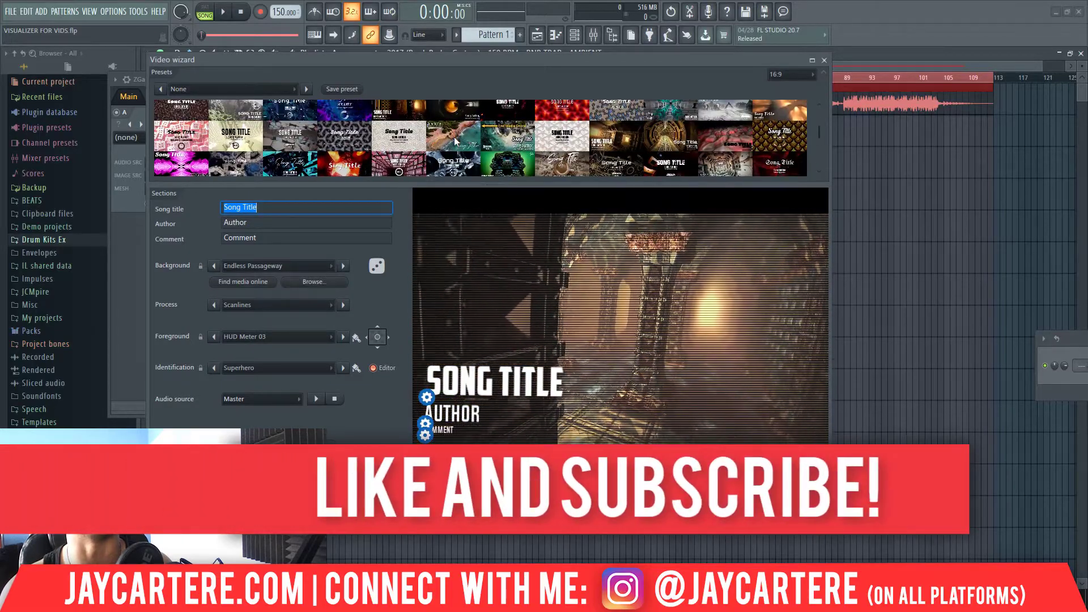
click(456, 136)
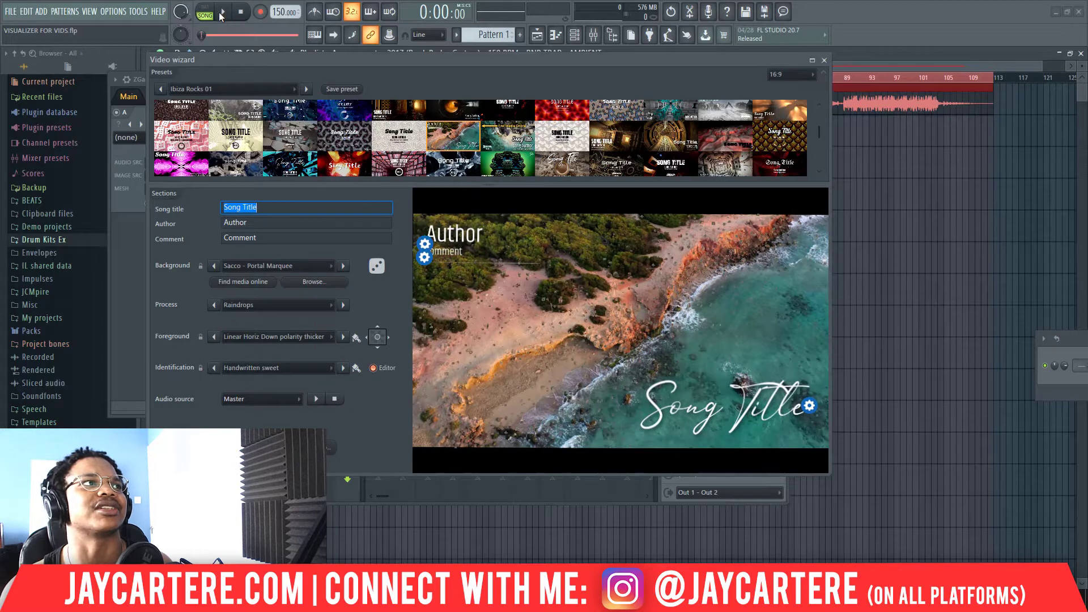
click(824, 60)
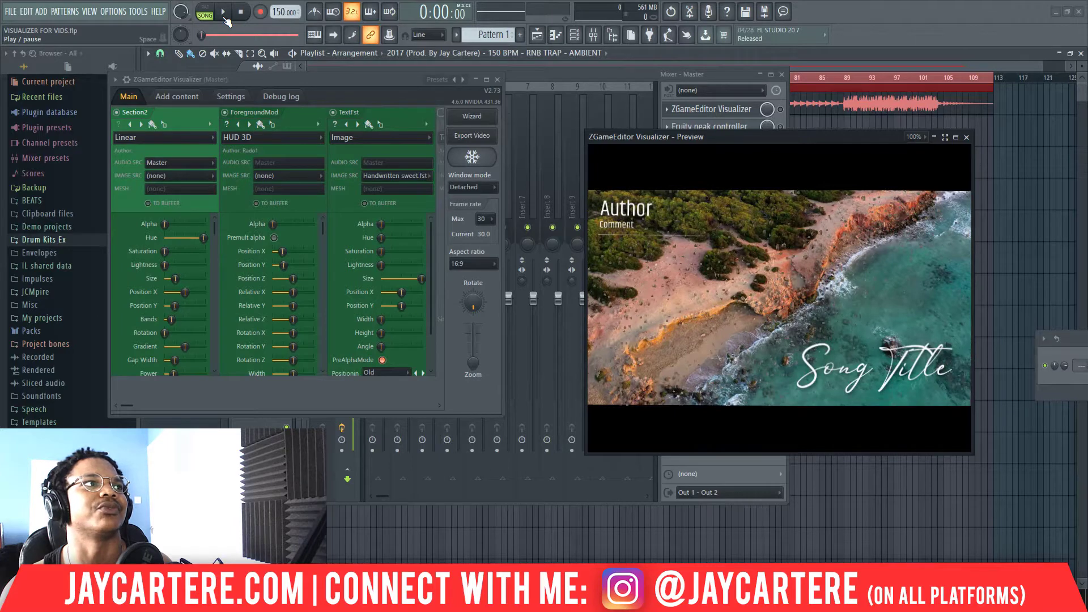
Play the song, lower the Master fader and enable the ZGameEditor Visualizer slot, moving the mixer clear of the editor
click(225, 19)
click(577, 70)
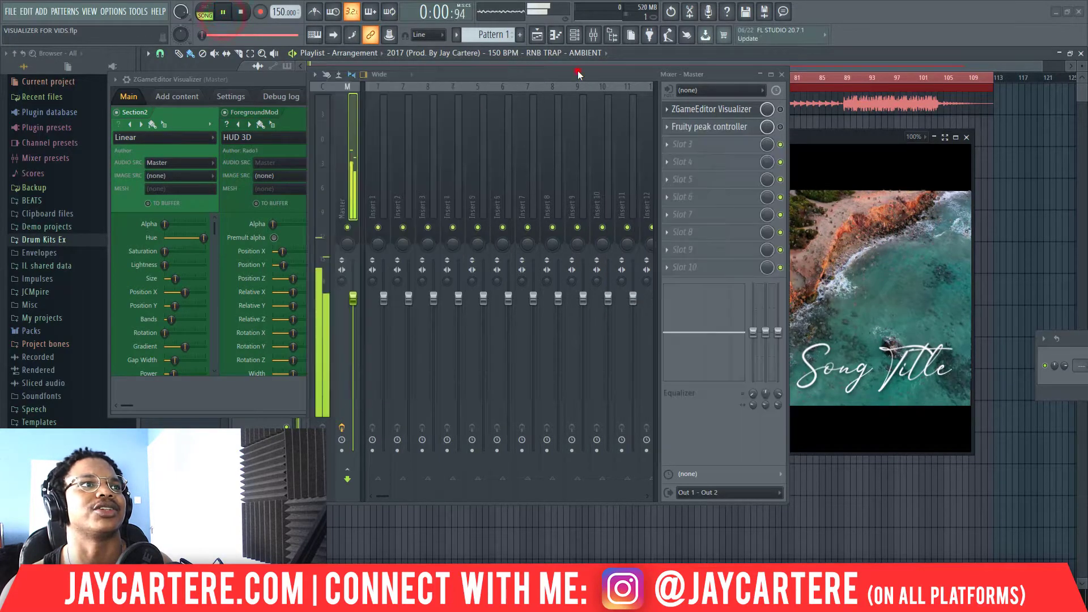
drag(360, 307, 360, 360)
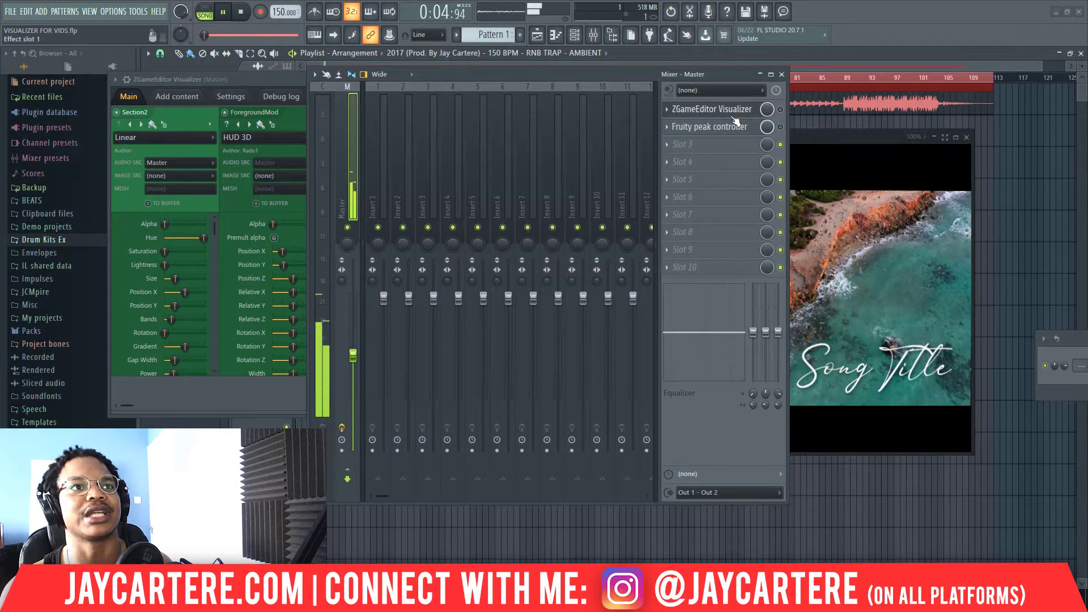
click(780, 110)
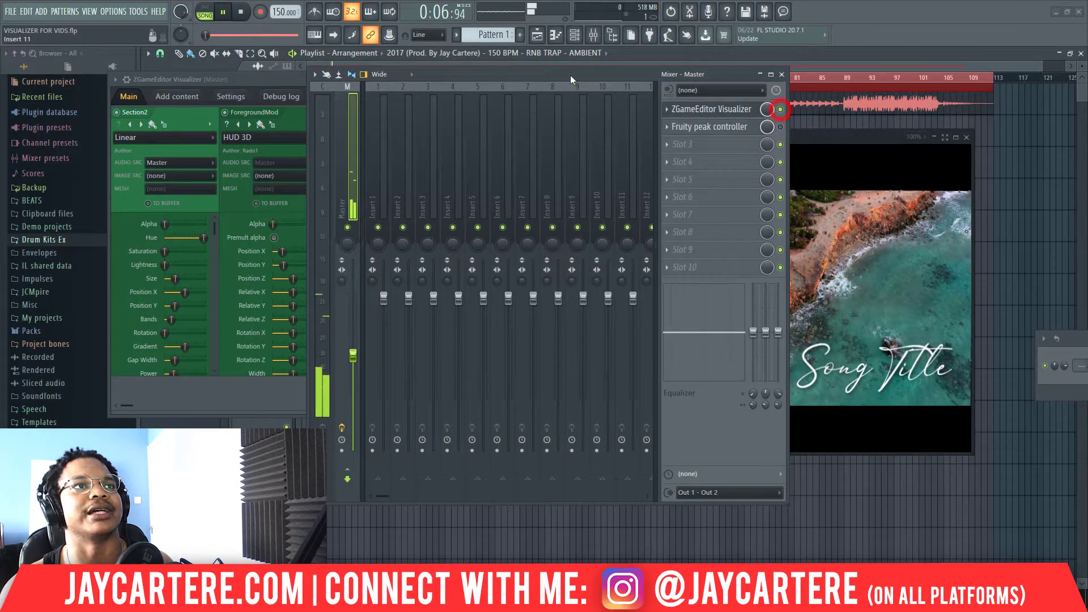
drag(550, 75, 712, 276)
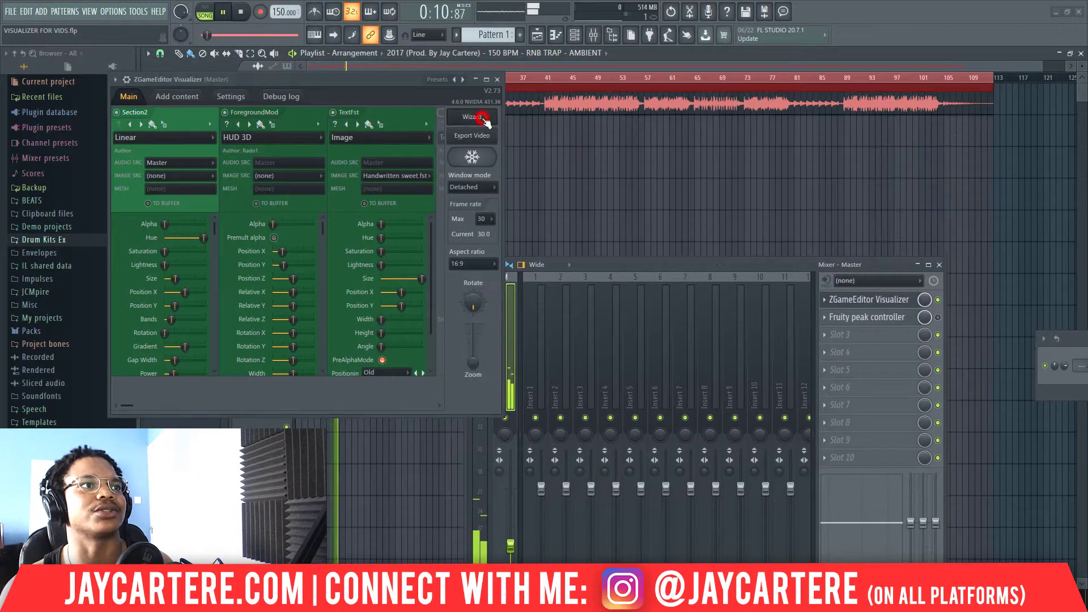
Reopen the video wizard, enlarge the preset gallery and apply the Mandelbulb preset
click(475, 117)
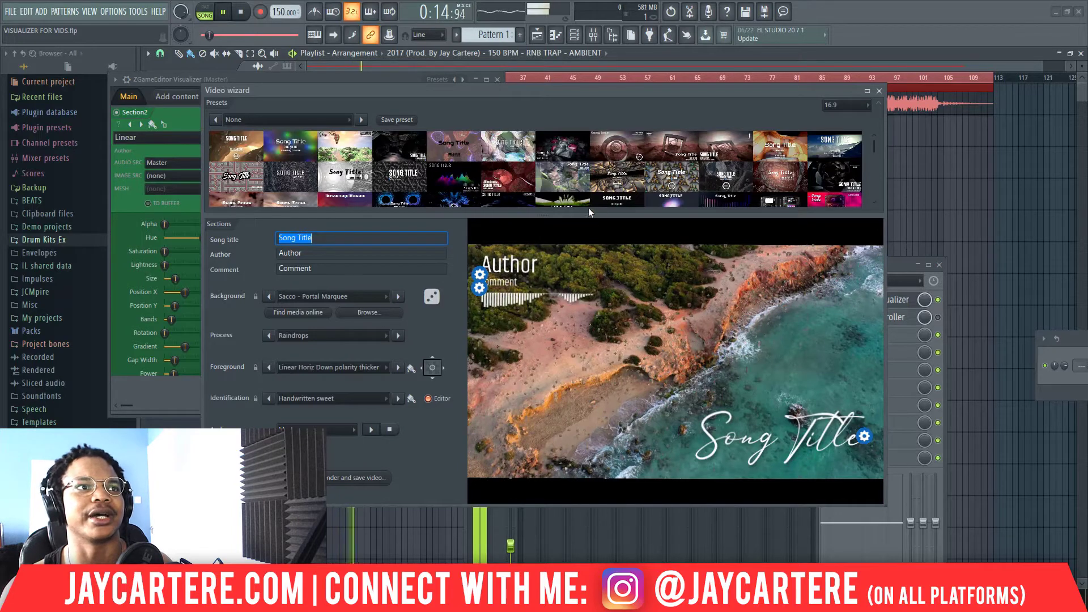
drag(578, 216, 578, 237)
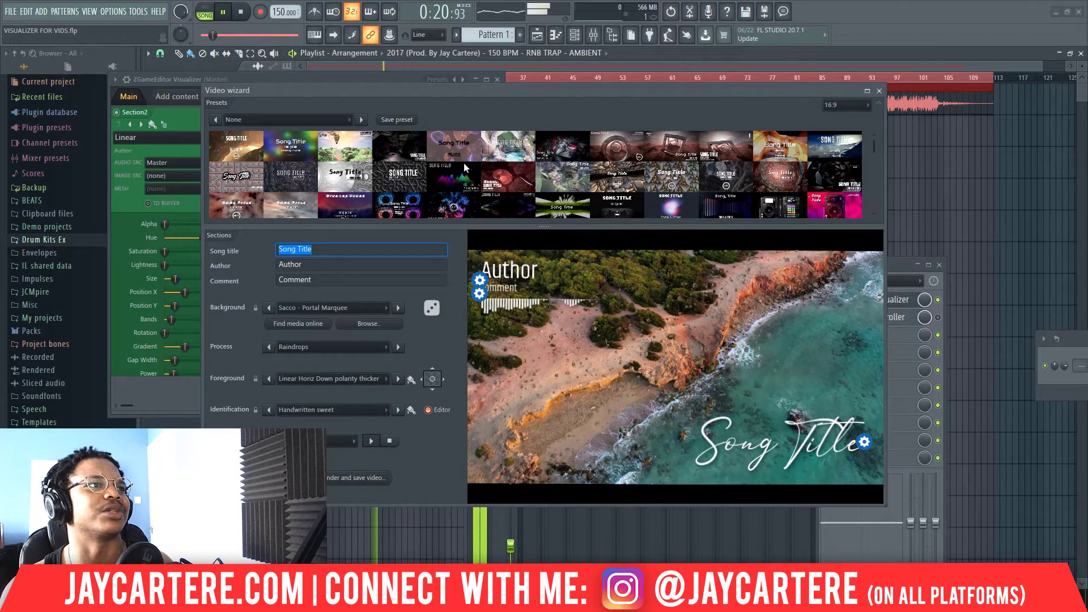
scroll(464, 159, down, 4)
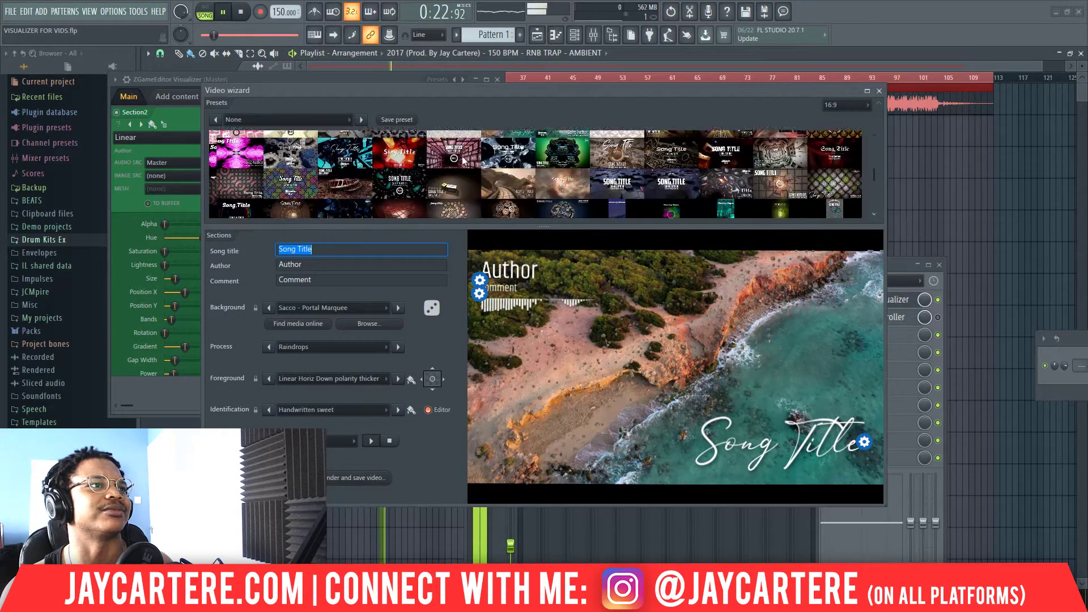
scroll(529, 188, up, 3)
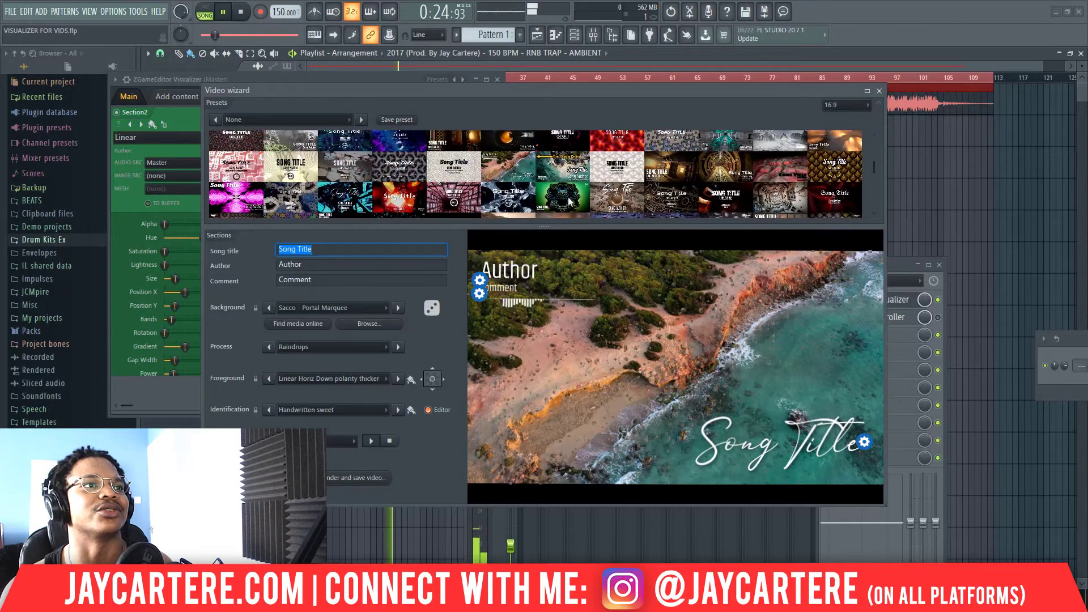
click(567, 199)
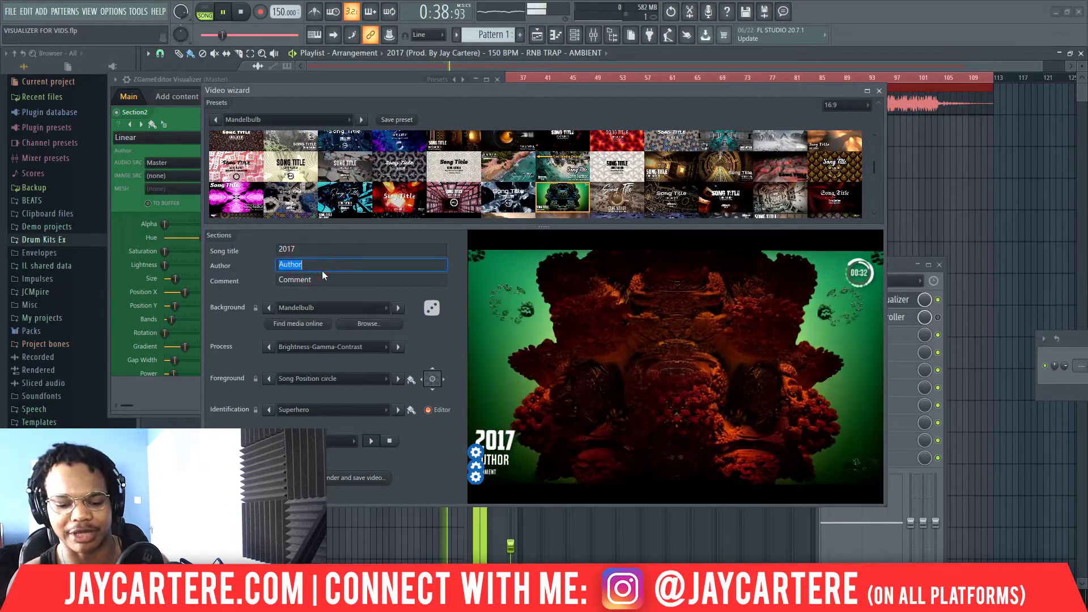
Set the video's song title to 2017 and its author to "Produced By" followed by the producer's name
text(Produced By Jay Cartere)
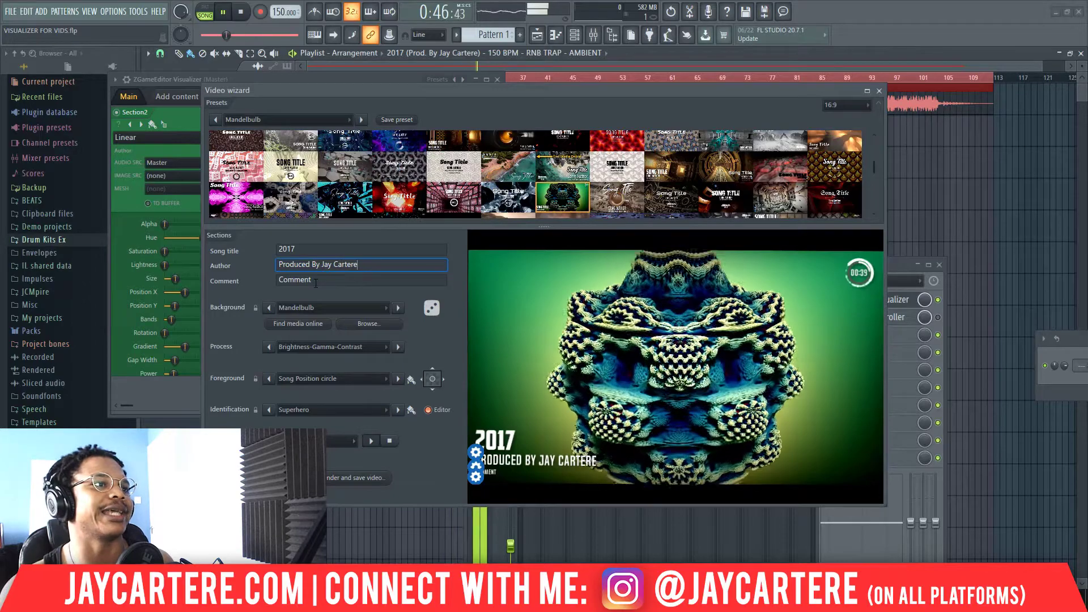
Clear the placeholder text from the video's comment and reposition the video wizard window slightly
click(315, 281)
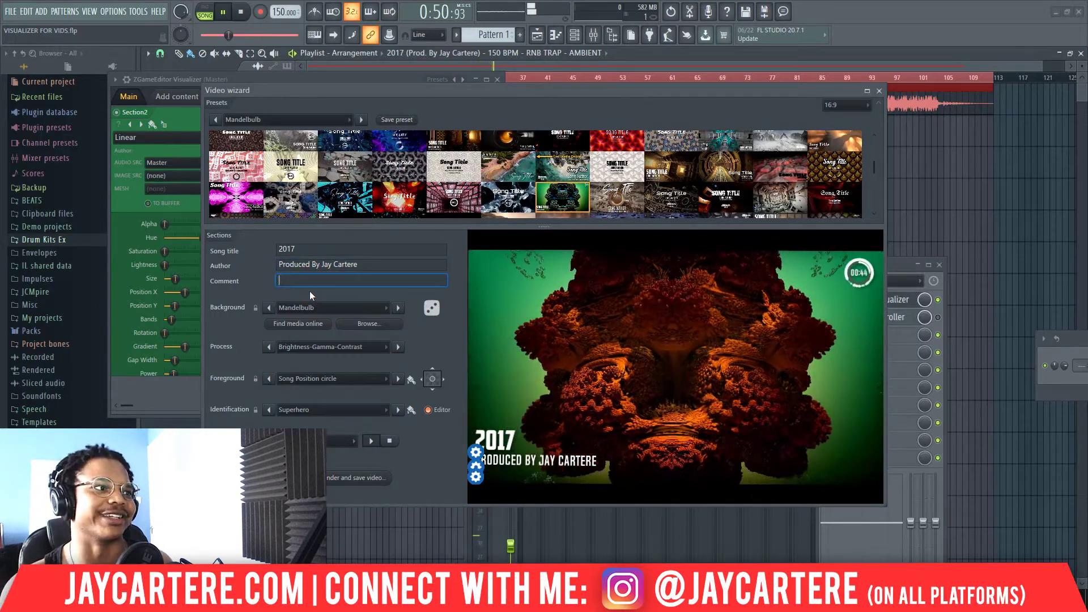
click(255, 279)
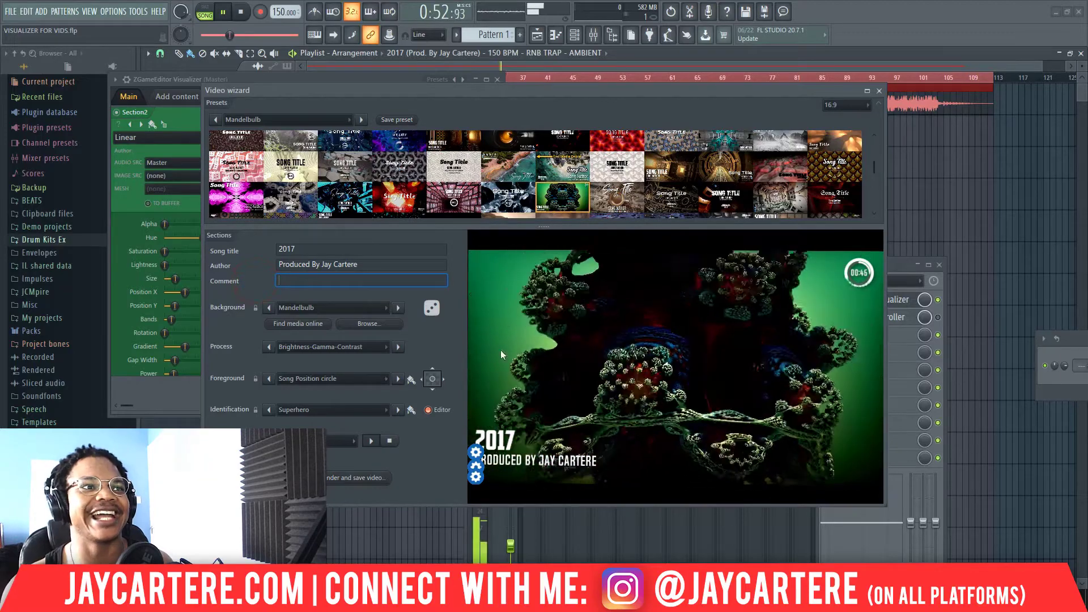
drag(450, 91, 431, 83)
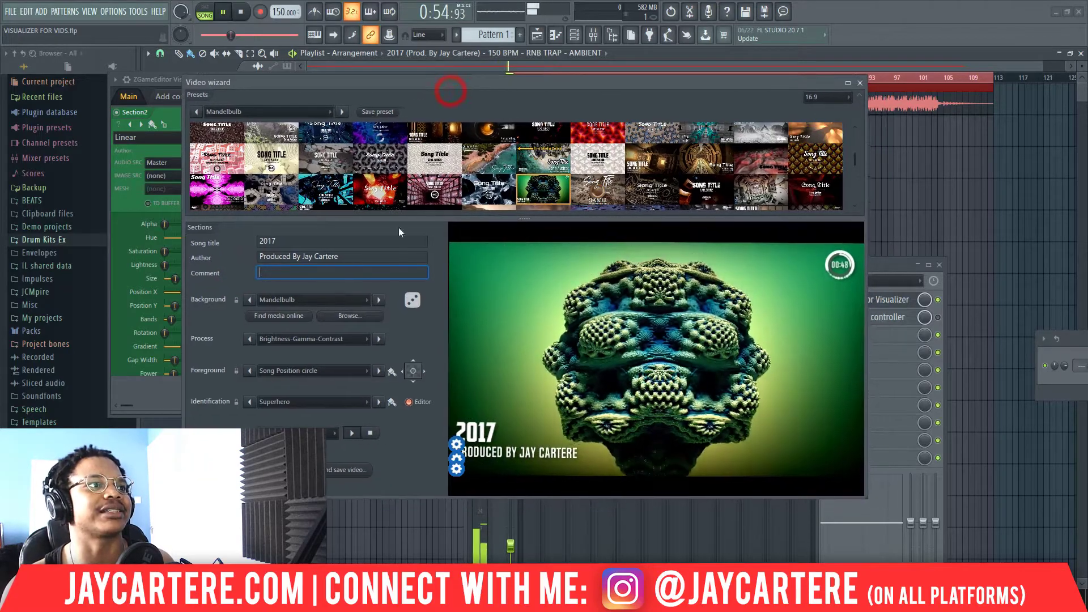
scroll(591, 160, up, 3)
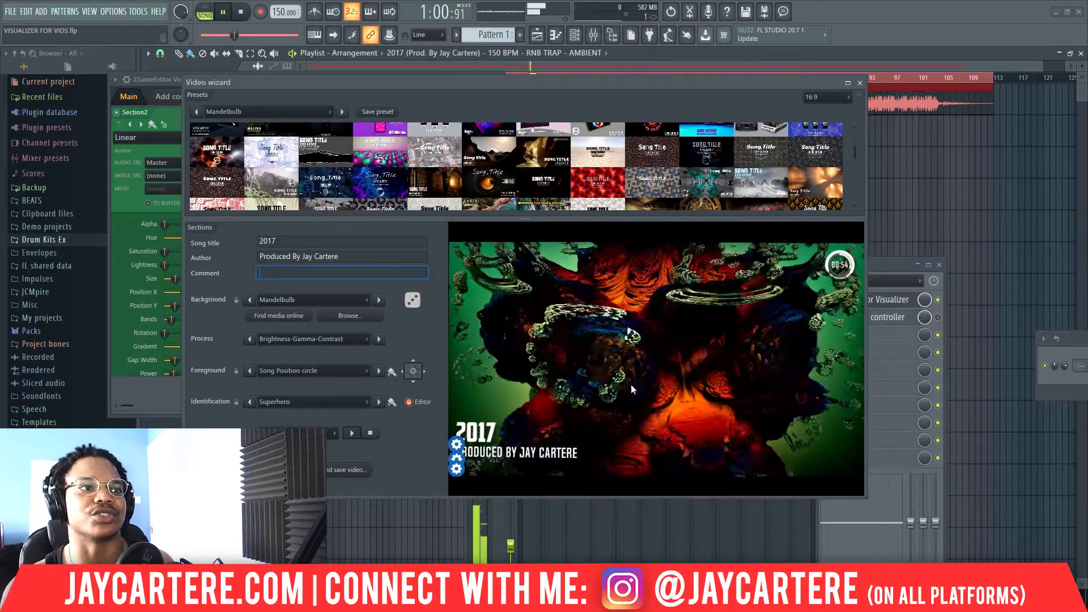
Try Brightness-Gamma-Contrast, None and AudioShake as the video's process effect
click(359, 304)
click(214, 311)
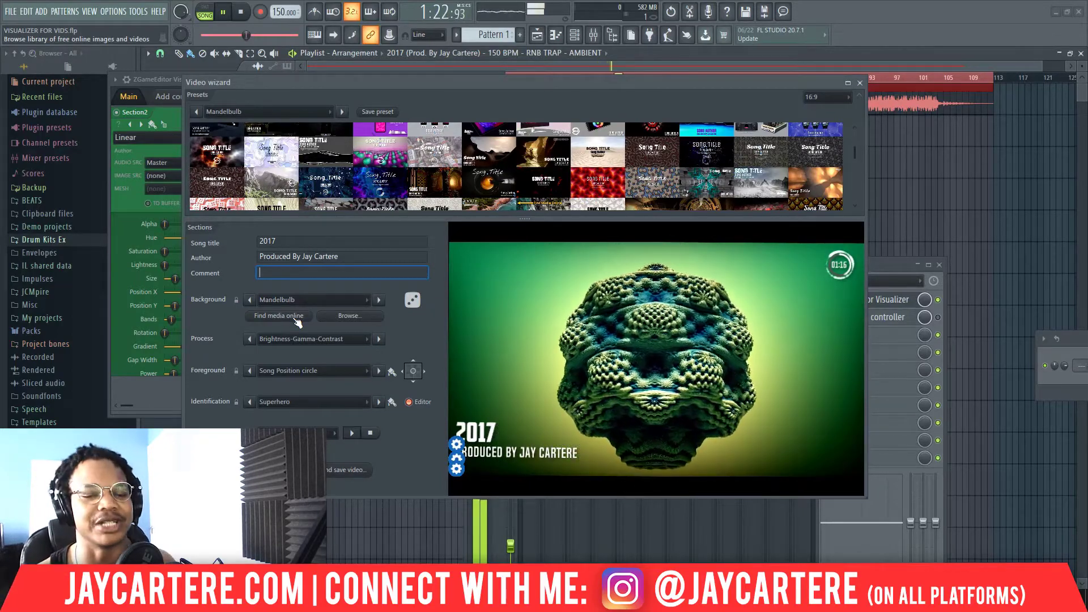
click(352, 342)
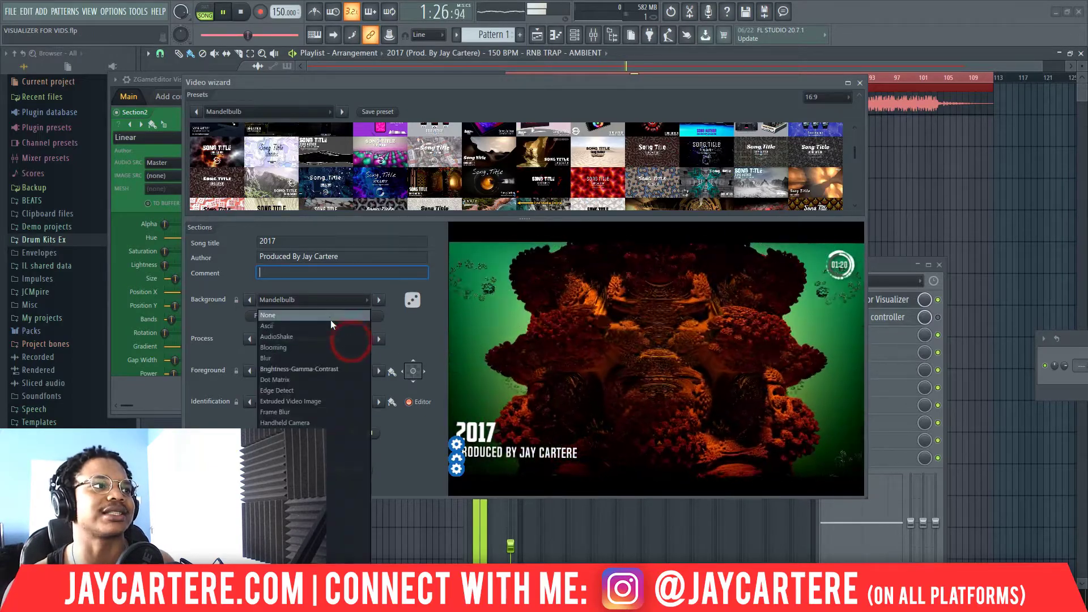
click(317, 369)
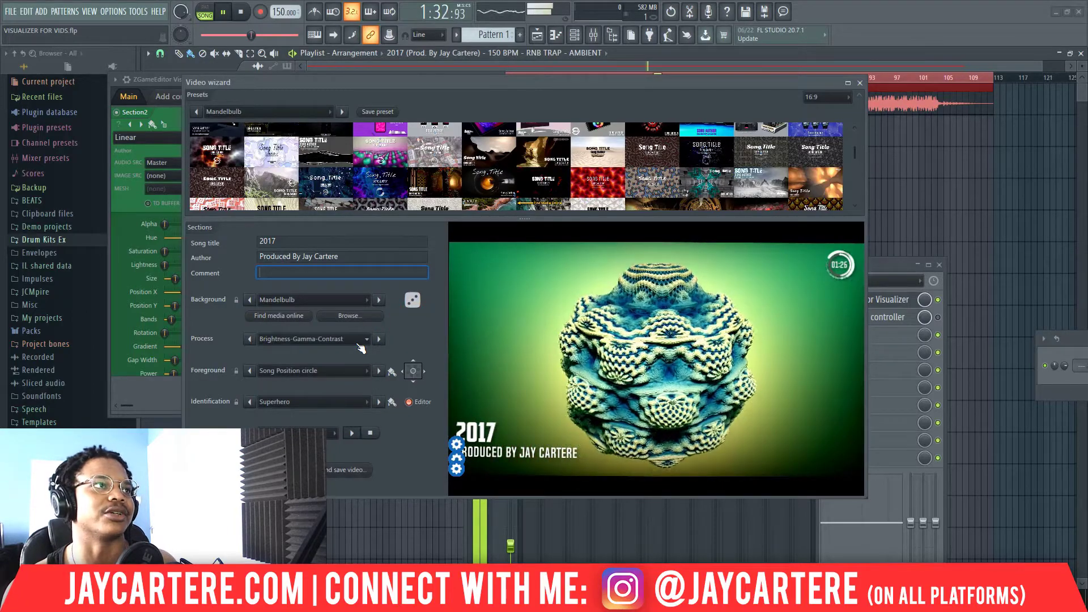
click(356, 342)
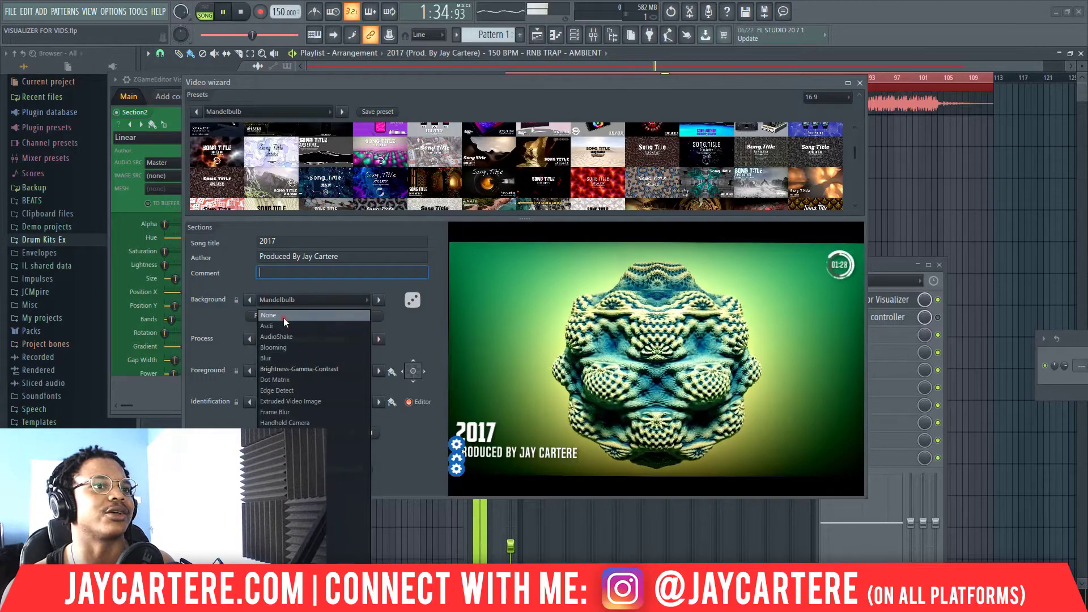
click(284, 316)
click(333, 342)
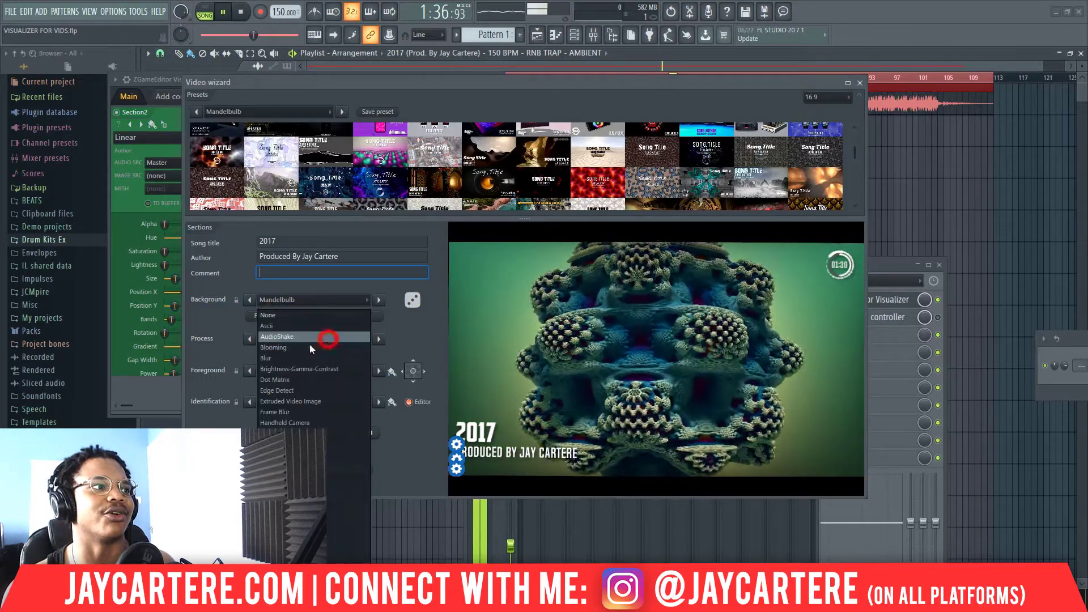
click(299, 338)
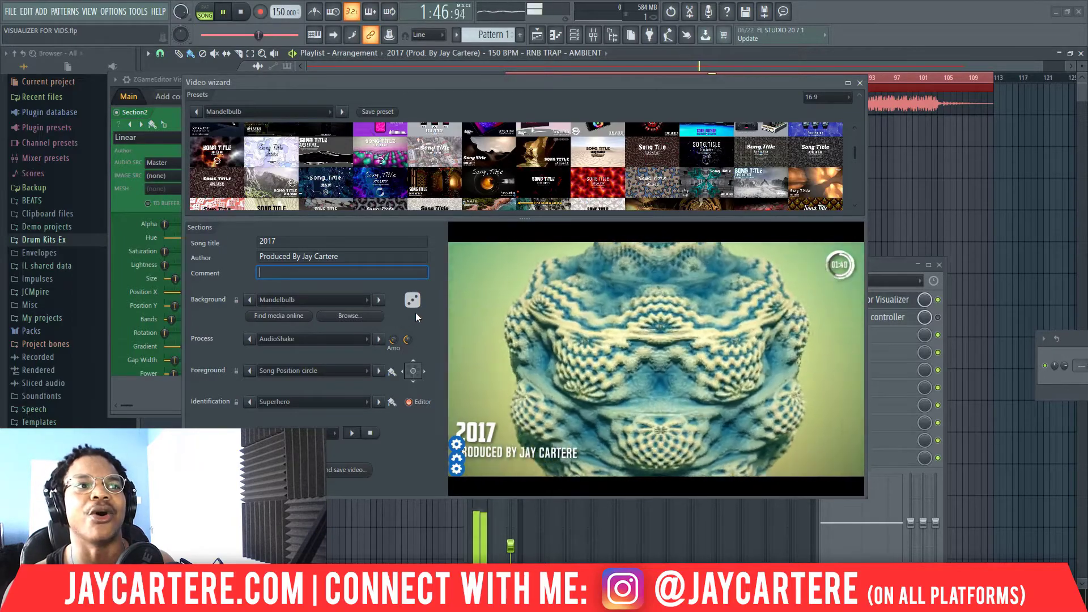
Compare Brightness-Gamma-Contrast and RGB Shift as process effects, keeping RGB Shift and leaving the Mandelbulb background in place
click(363, 300)
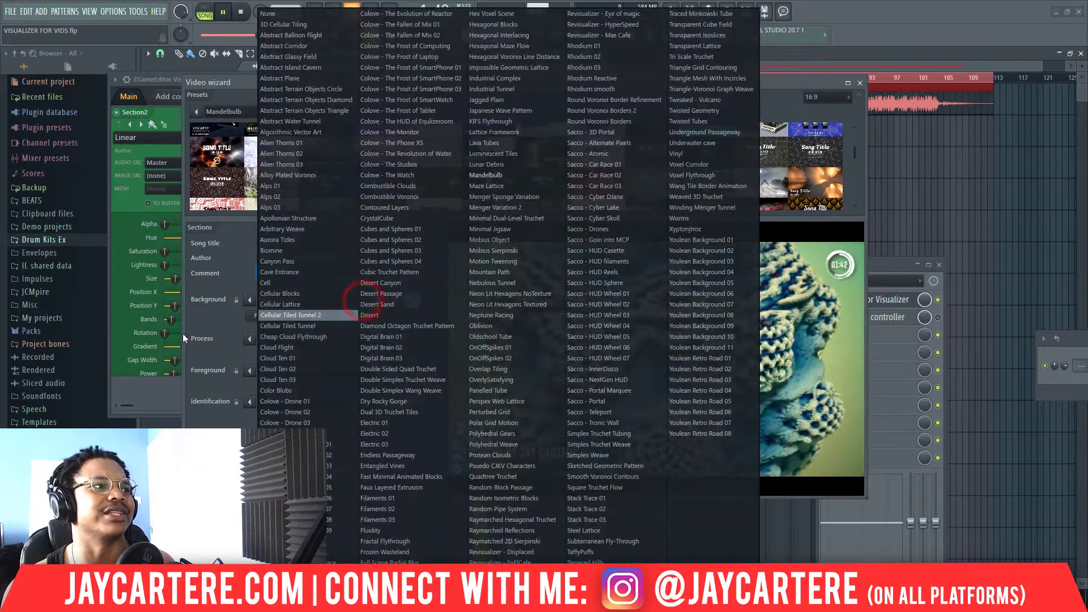
click(183, 333)
click(351, 339)
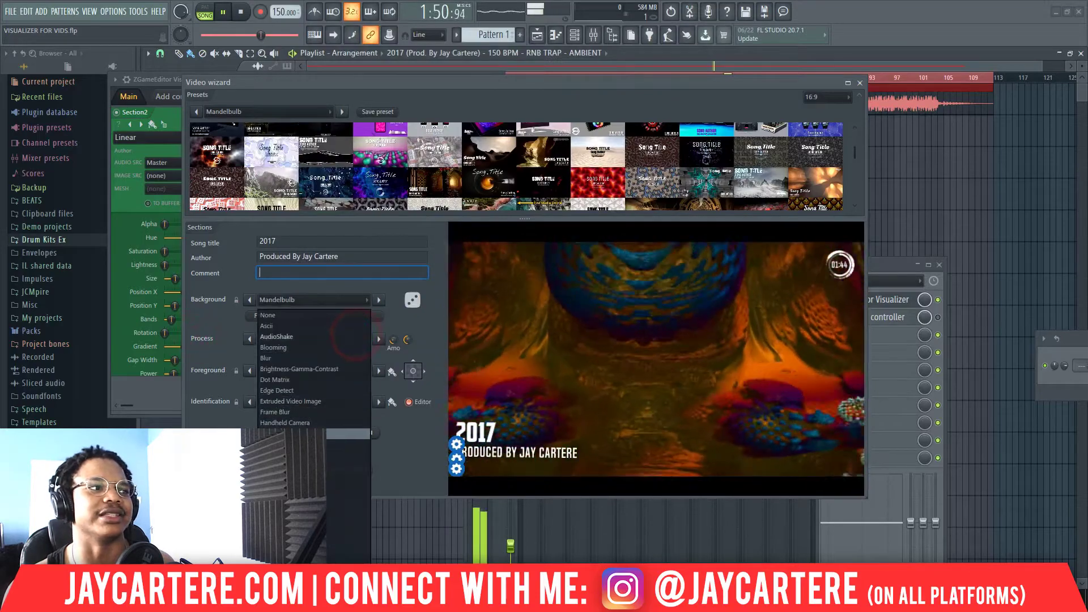
click(309, 369)
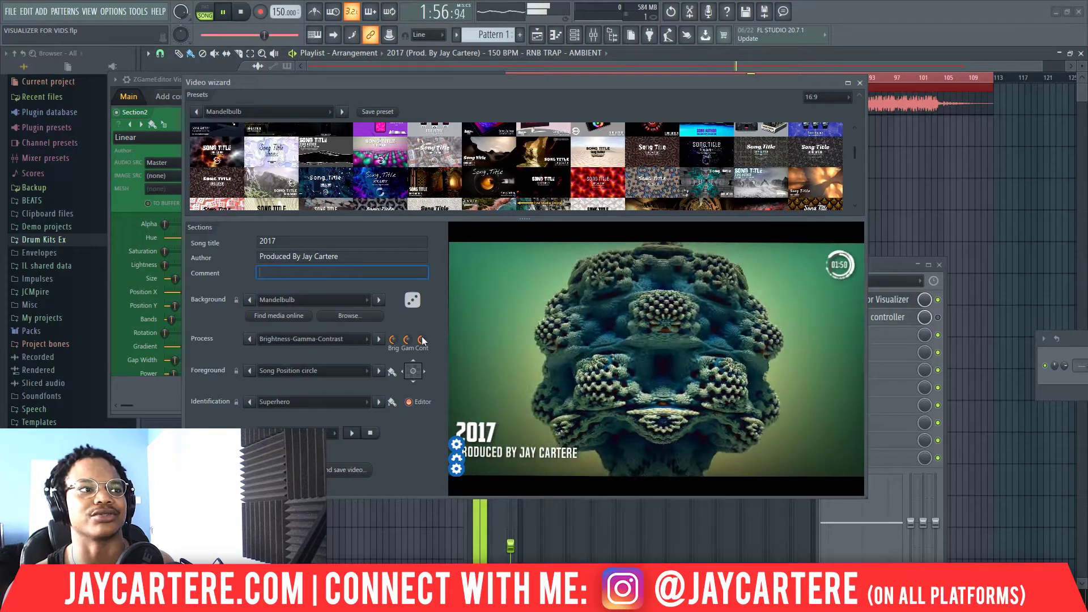
click(356, 340)
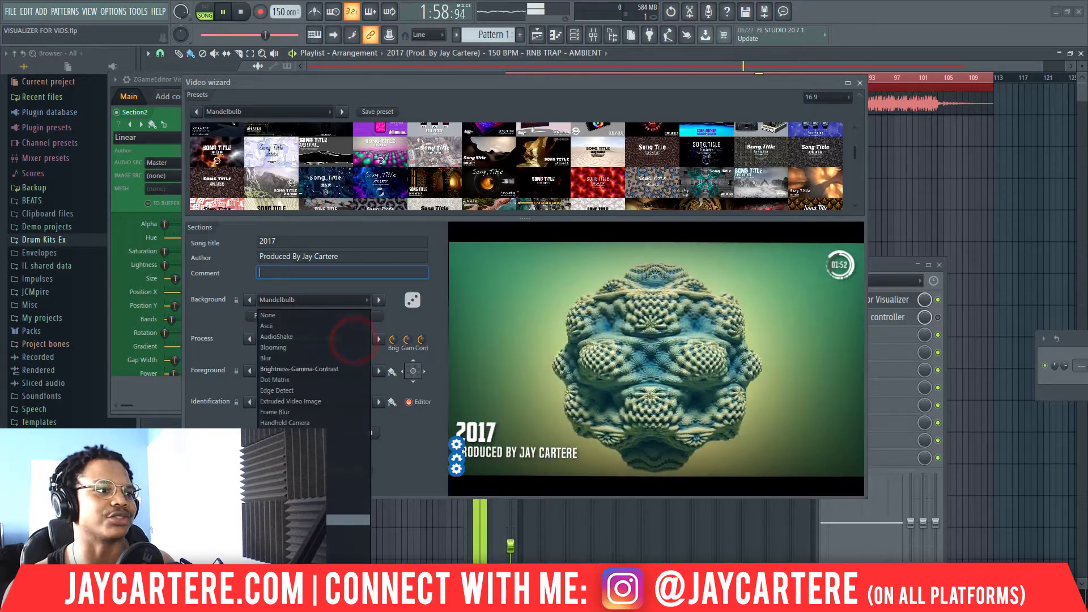
click(284, 482)
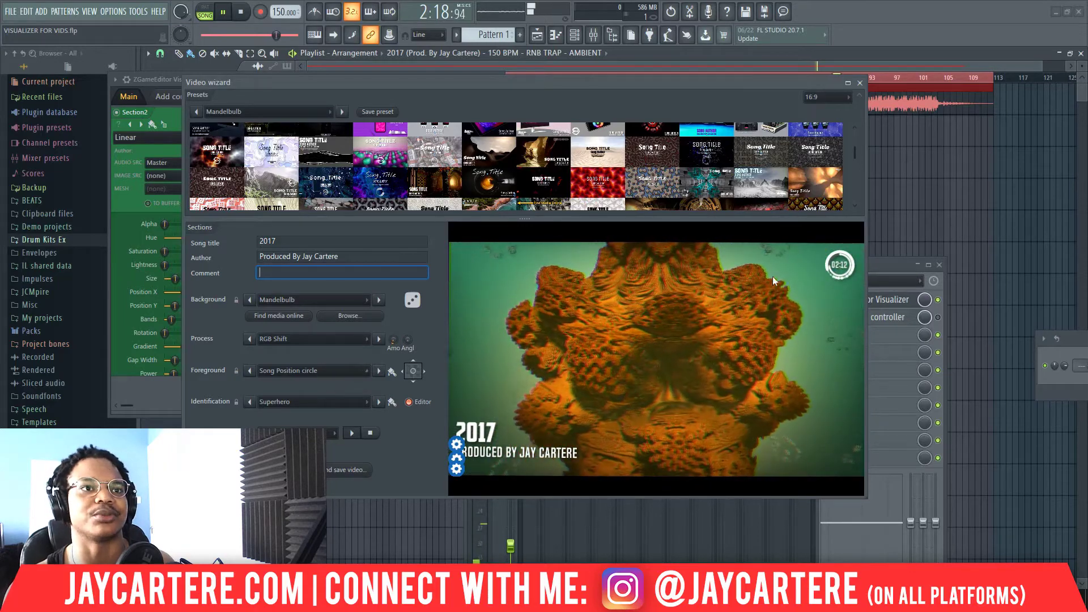
Try Peak Shape arc down, Waveform Horiz 02 and Spline peaks small as the video's foreground
click(303, 371)
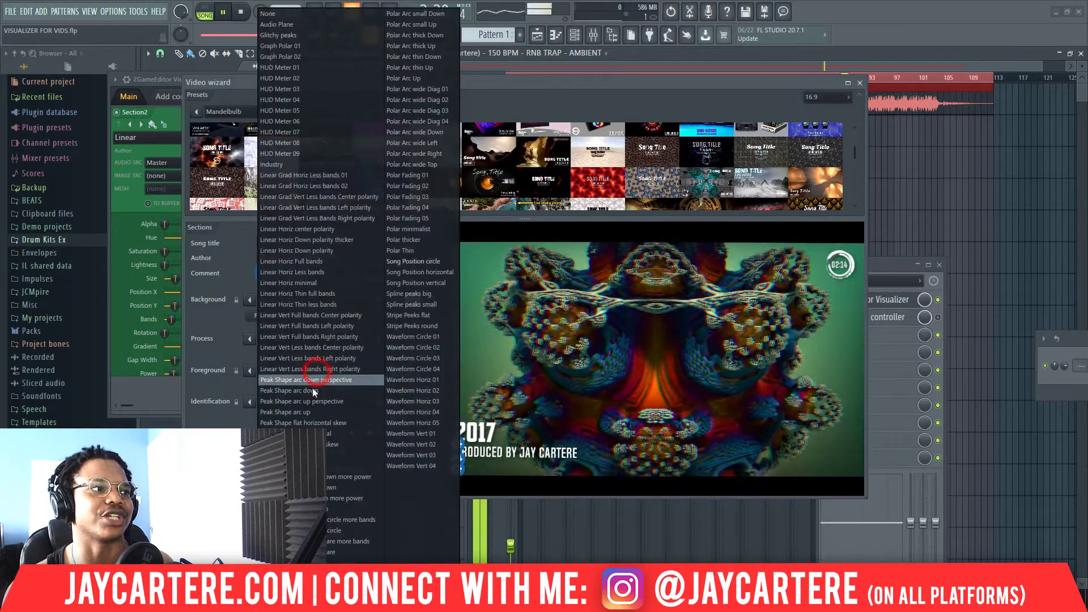
click(311, 390)
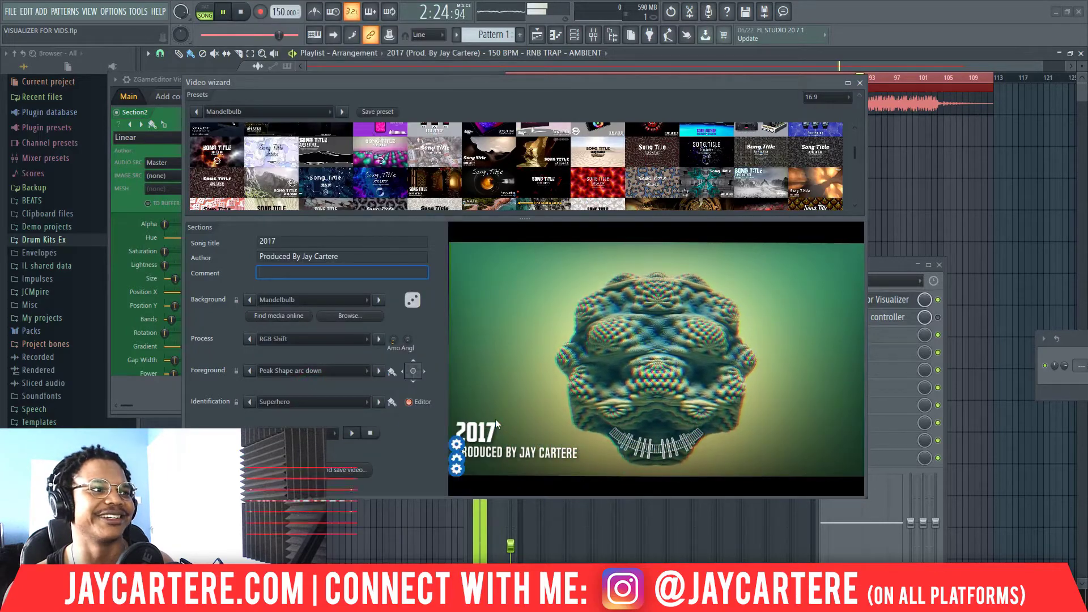
click(351, 370)
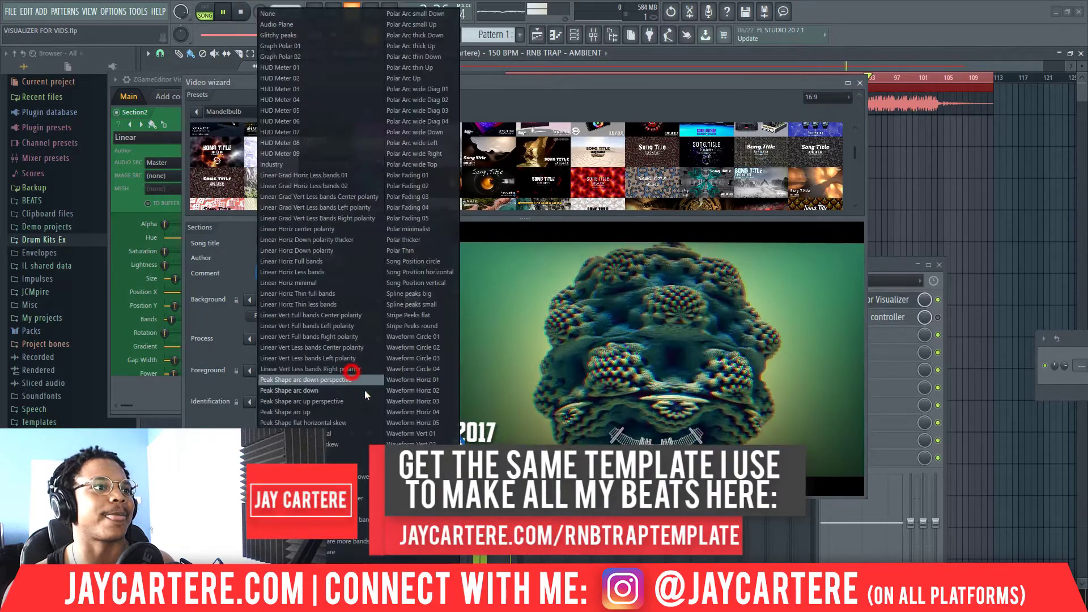
click(405, 391)
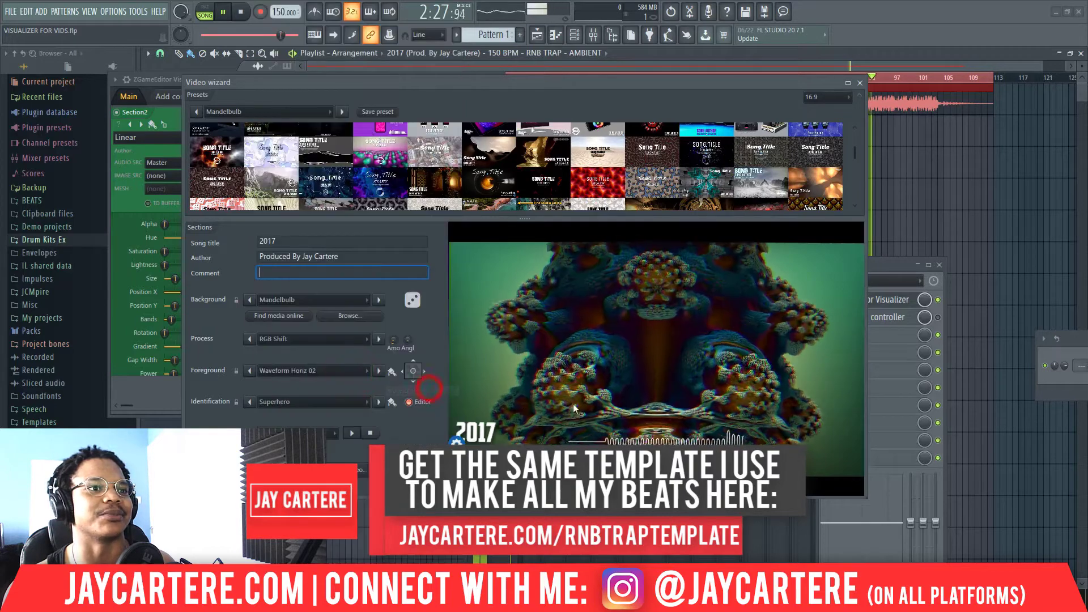
click(333, 374)
click(418, 297)
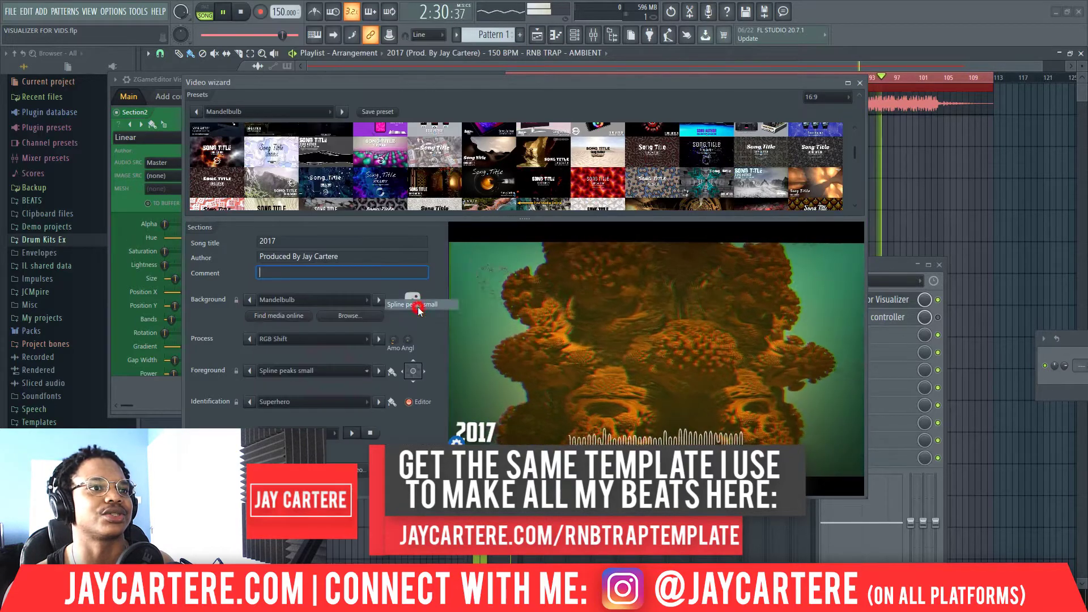
Try Peak Shape arc up perspective, Peak Shape flat vertical skew and HUD Meter 06 as the foreground
click(340, 371)
click(320, 401)
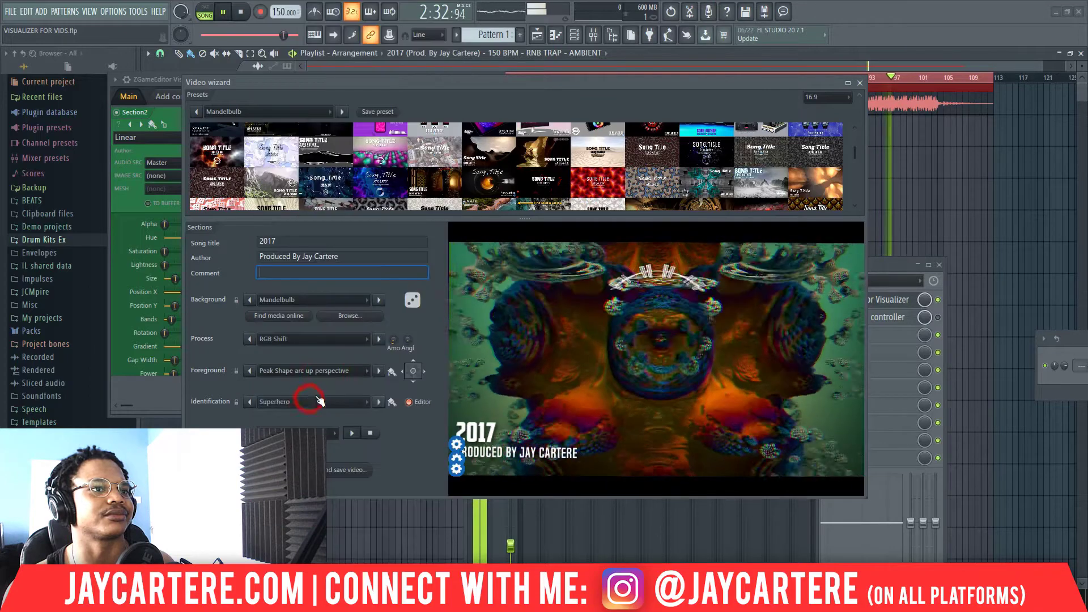
click(340, 372)
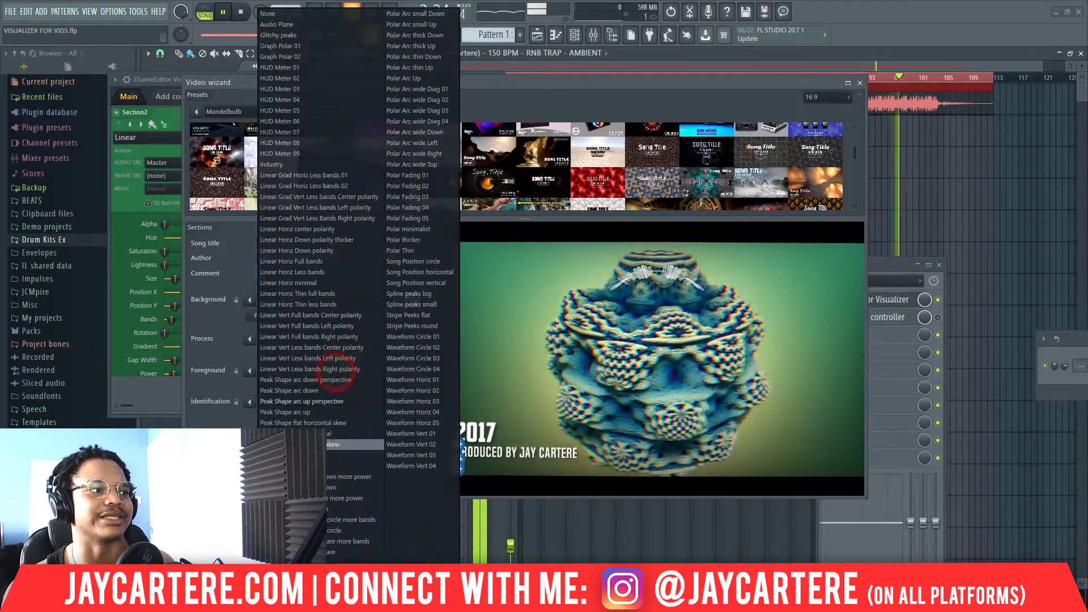
click(335, 444)
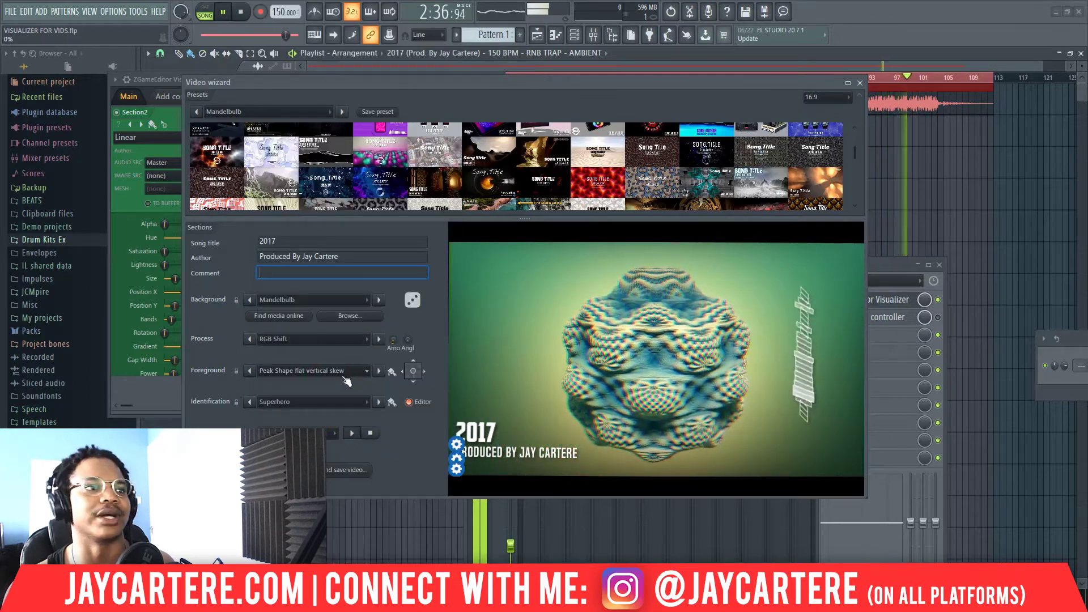
click(344, 376)
click(306, 122)
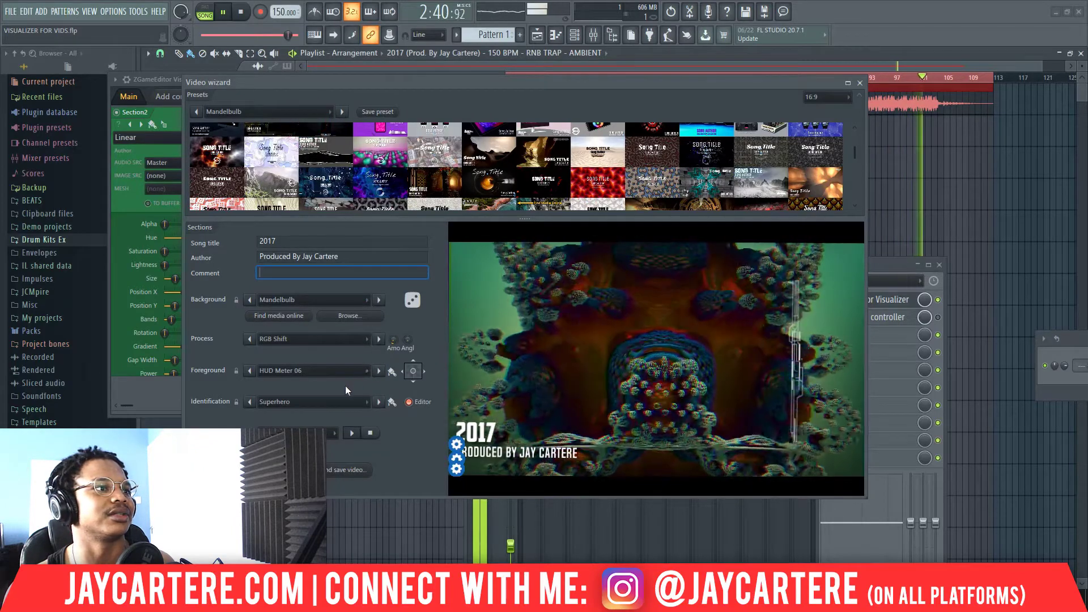
Try the Peak Shape half circle up, Peak Shape Triangle and Audio Plane foregrounds over the Mandelbulb background
click(342, 371)
click(340, 368)
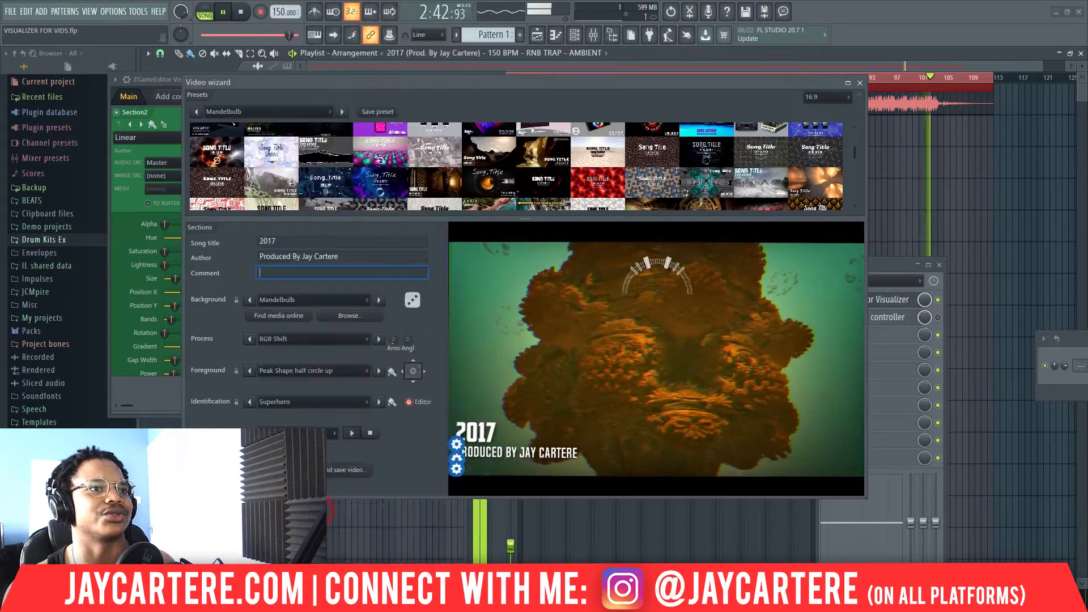
click(320, 375)
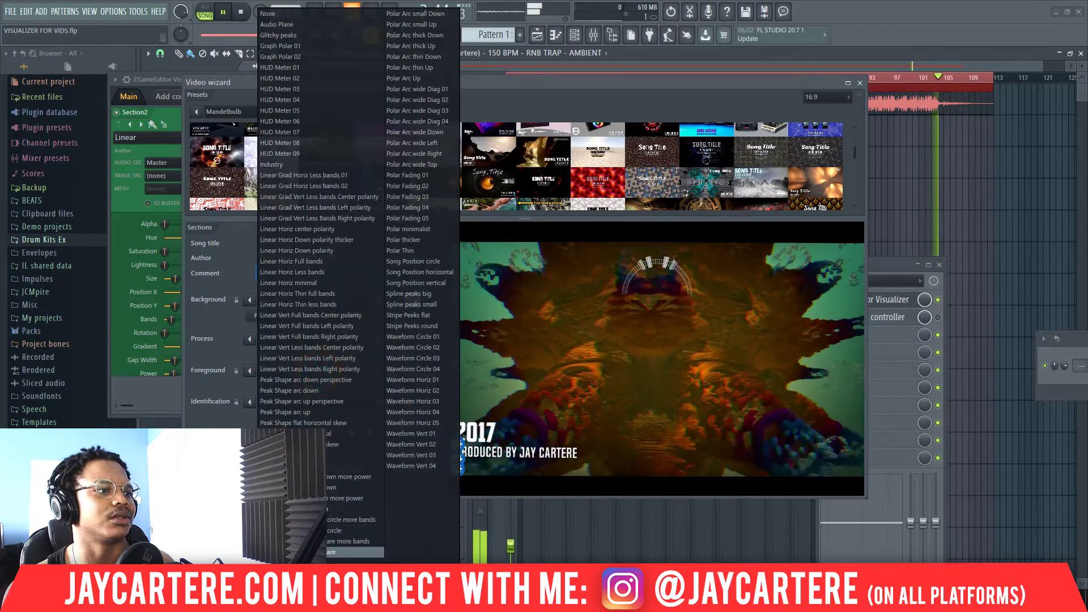
click(327, 454)
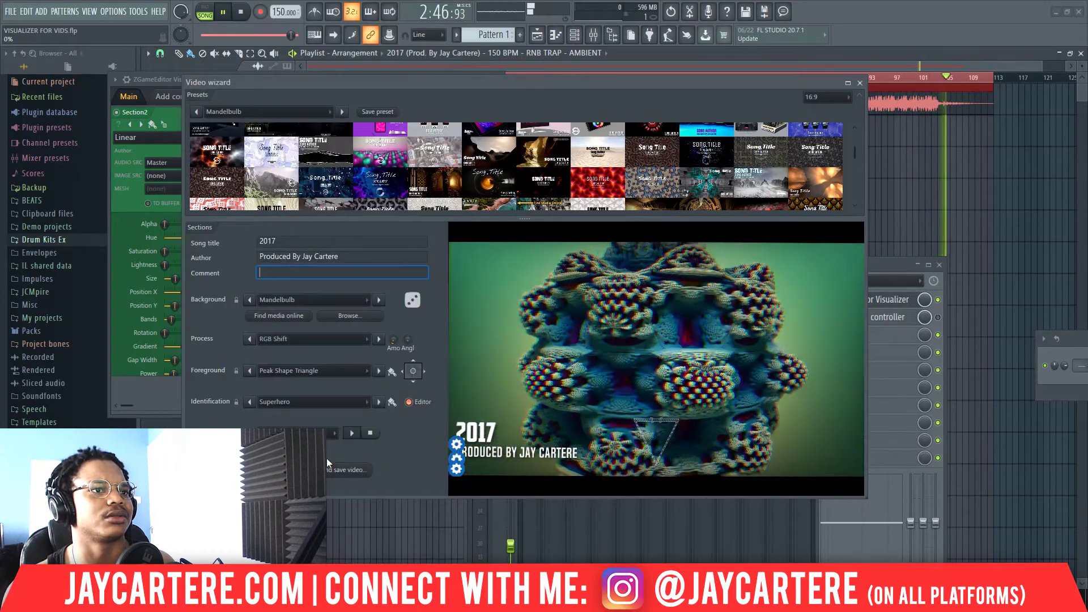
click(334, 372)
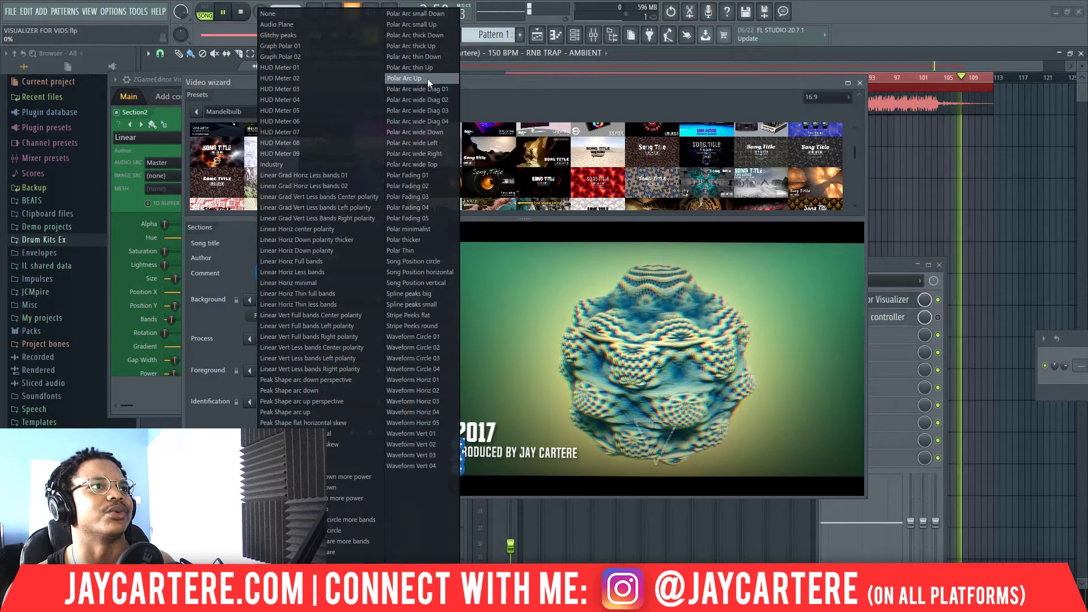
click(294, 23)
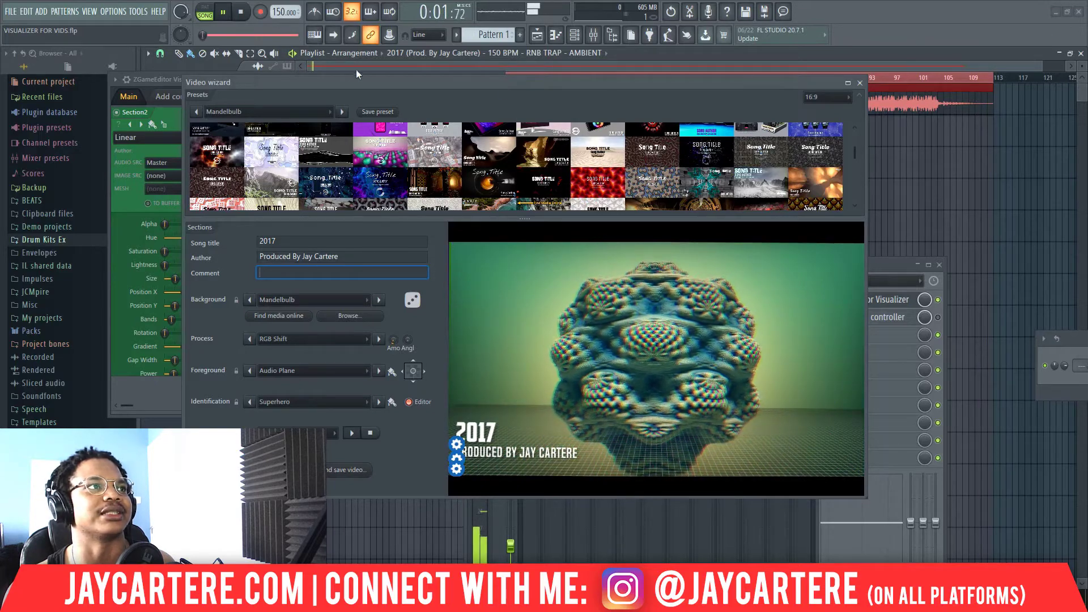
Move the video wizard lower over the playlist and set the foreground to Song Position vertical
mouse_move(371, 83)
mouse_down()
mouse_move(380, 131)
mouse_move(359, 99)
mouse_up()
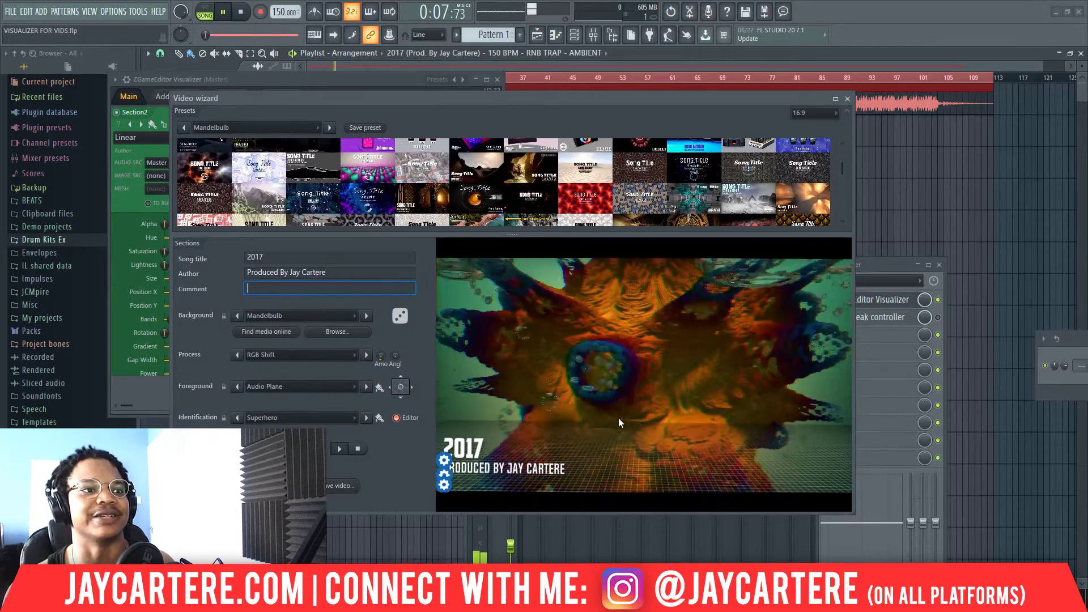
click(340, 388)
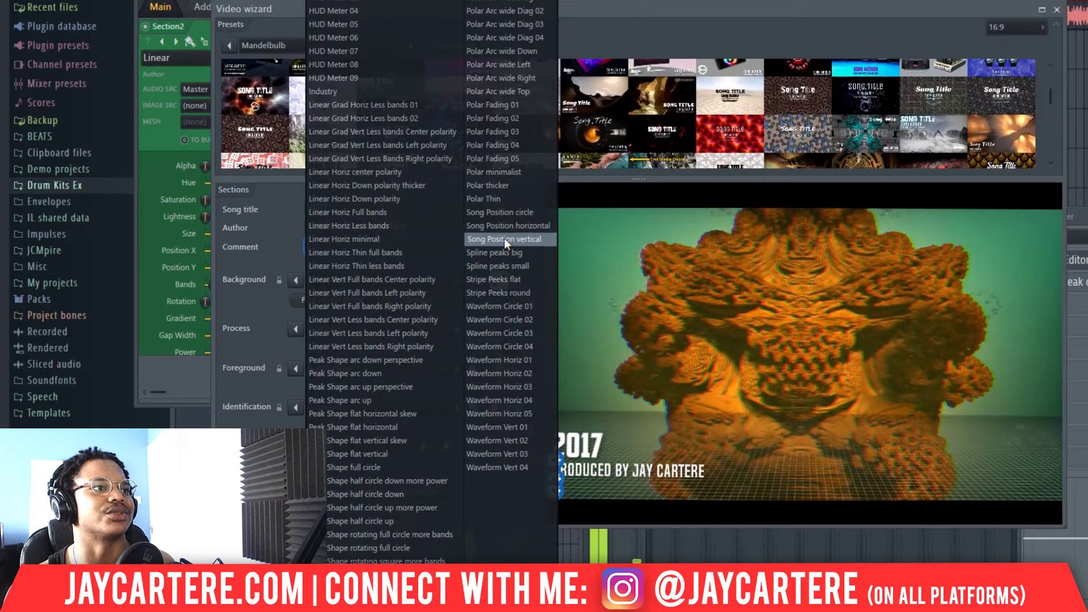
click(505, 238)
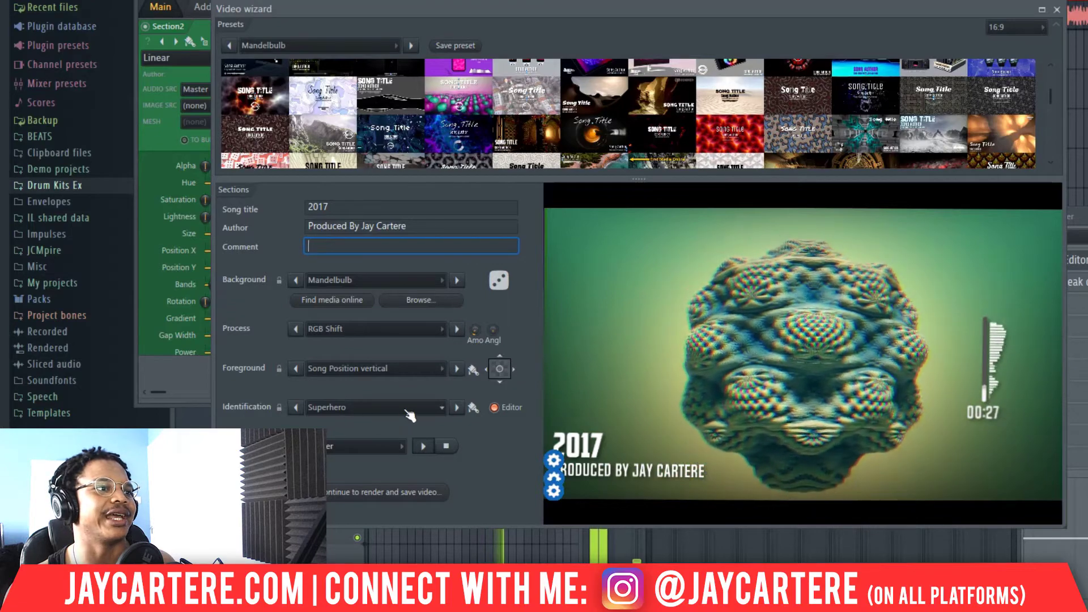
Review the available identification text styles and audio sources, keeping Superhero and Master
click(406, 411)
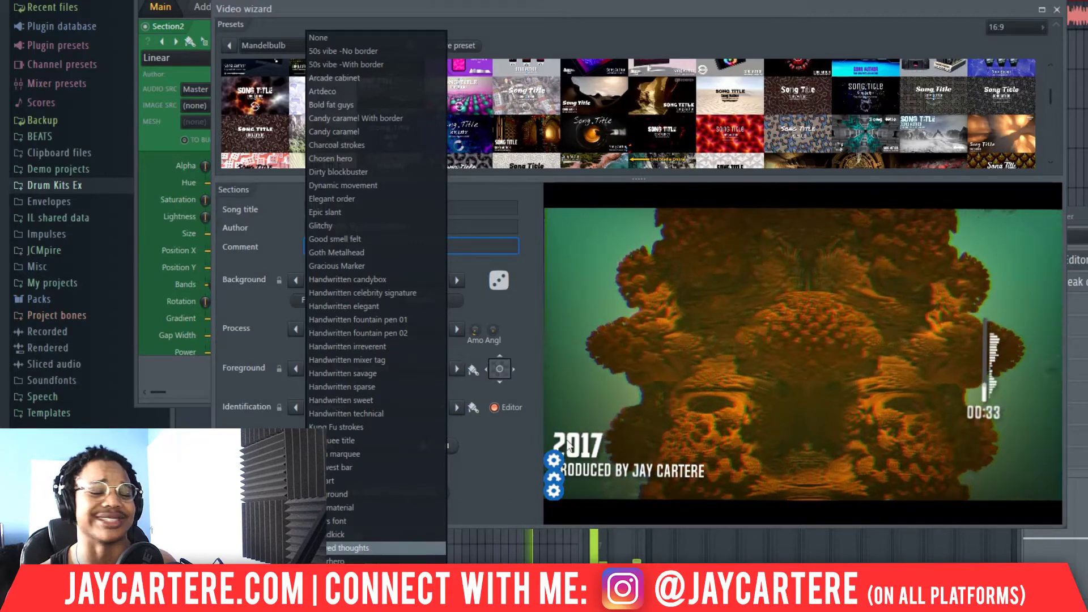
click(487, 445)
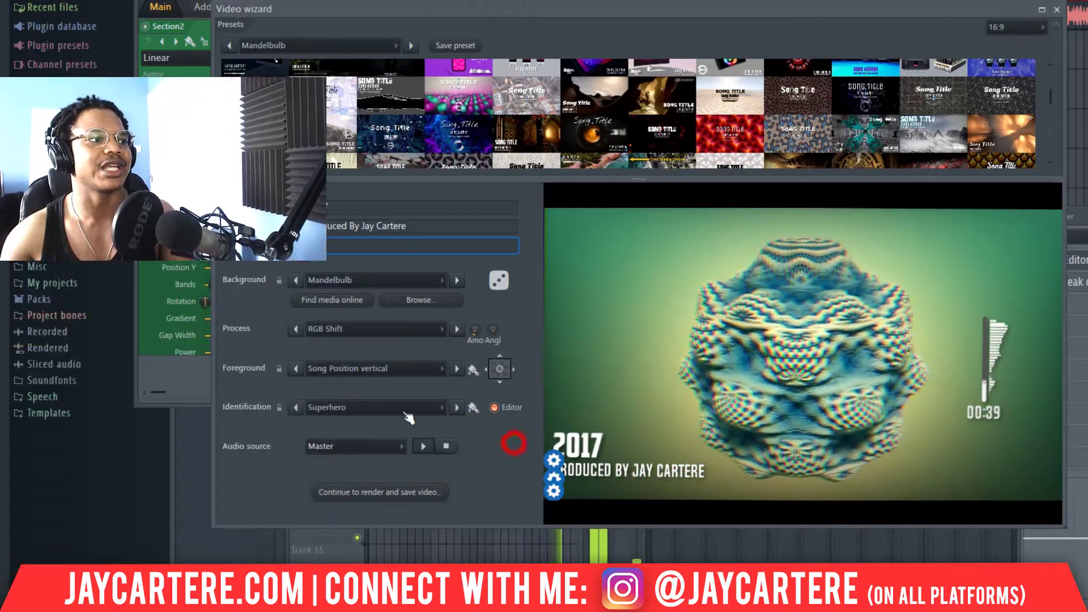
click(390, 447)
click(490, 460)
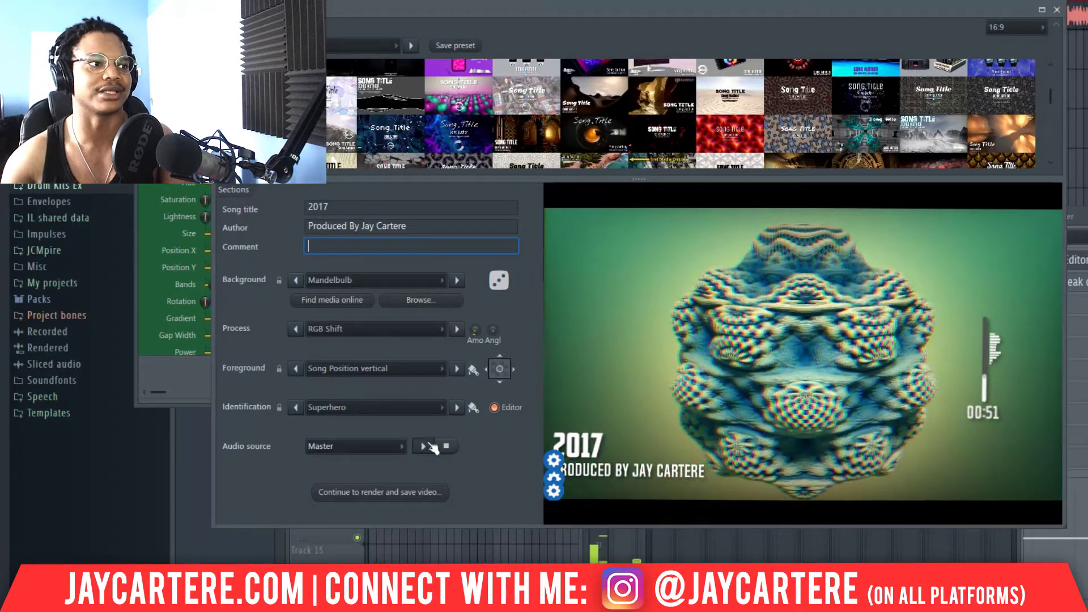
click(397, 448)
click(506, 452)
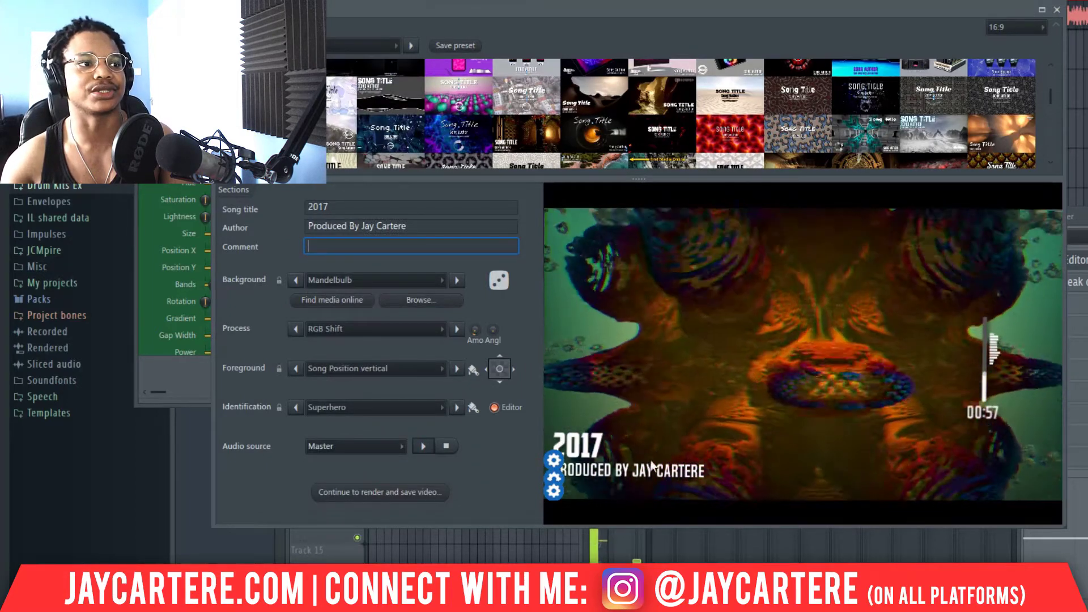
click(986, 361)
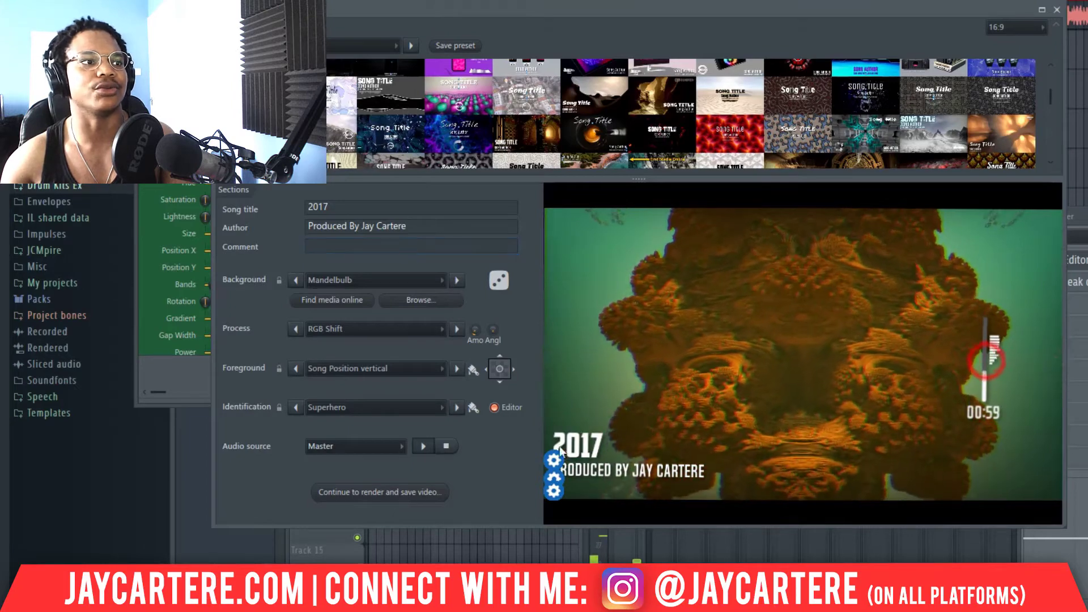
Raise the 2017 song title in the video preview so that it sits well above the author line
drag(555, 462, 590, 397)
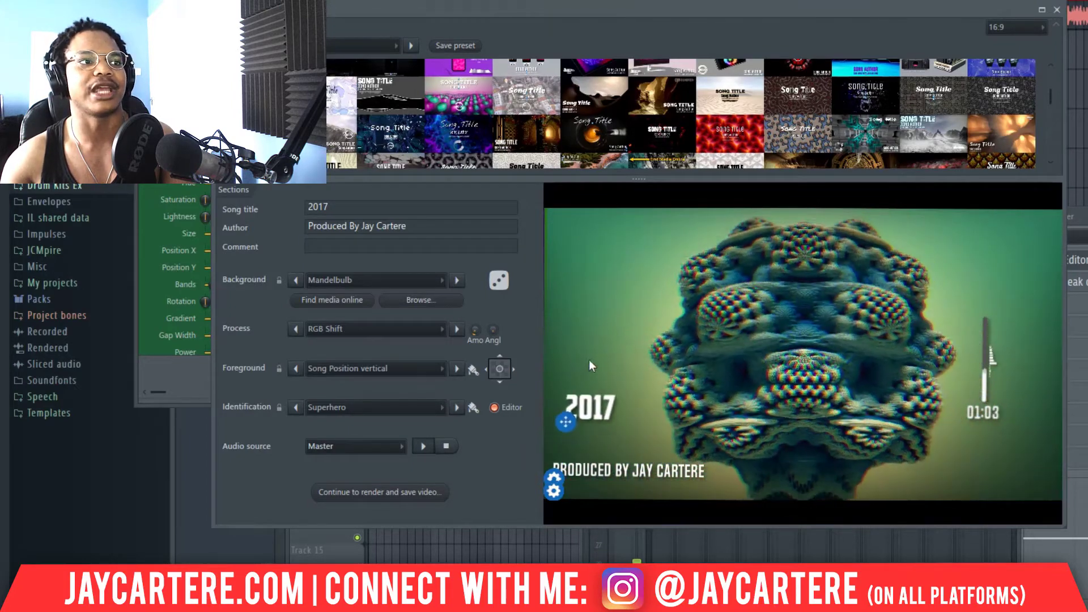
click(591, 352)
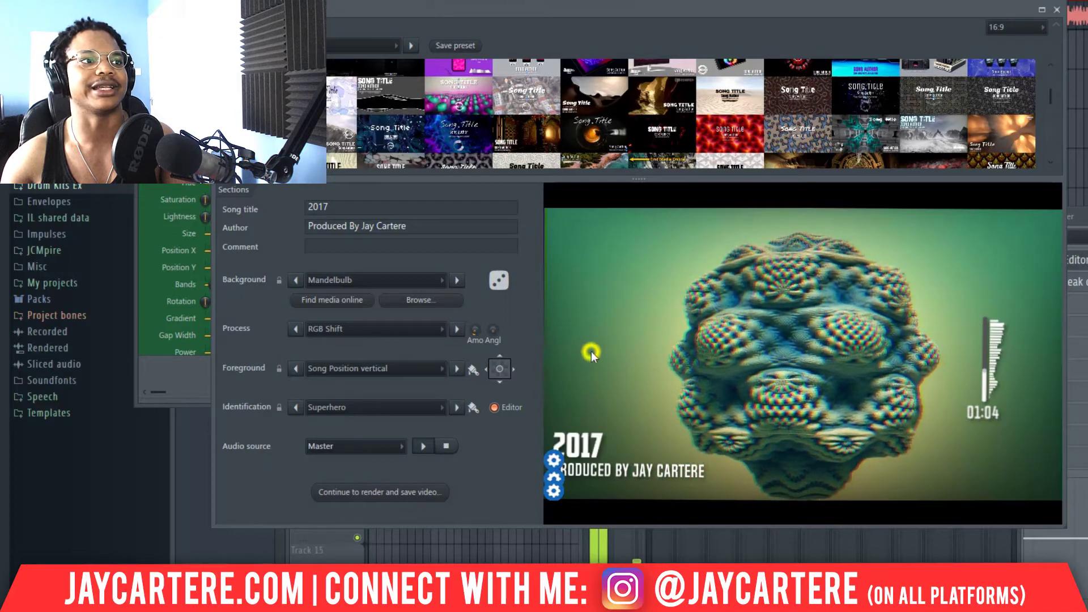
click(554, 462)
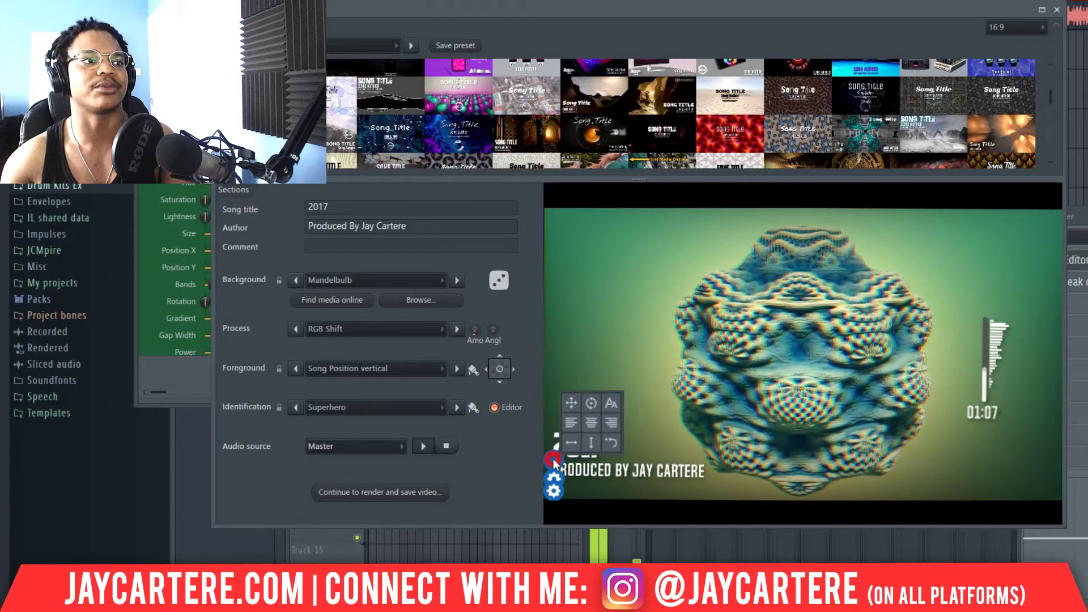
click(573, 404)
click(603, 372)
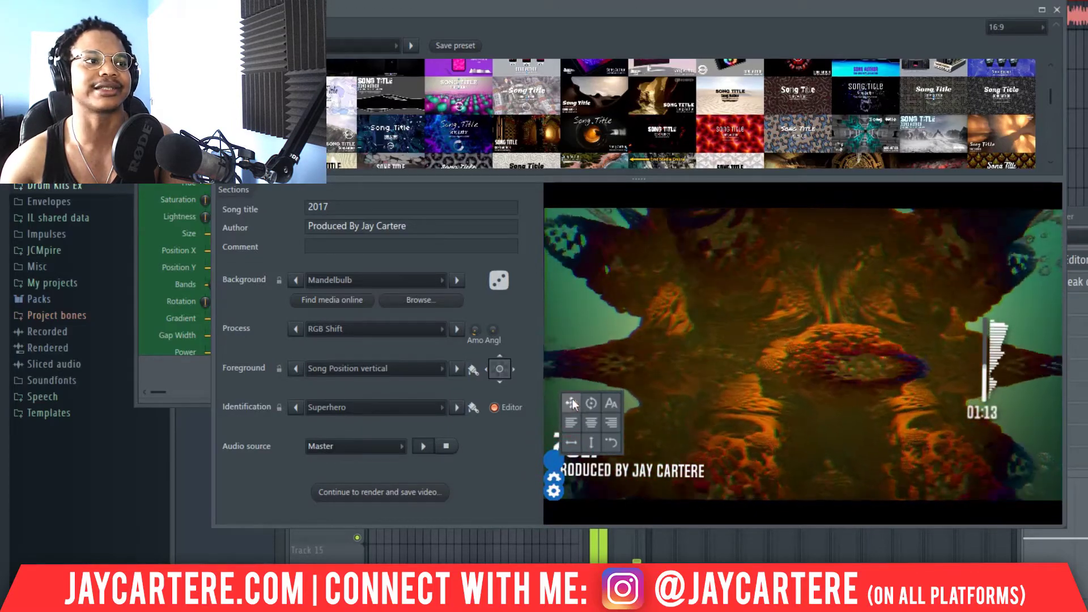
drag(573, 405, 582, 369)
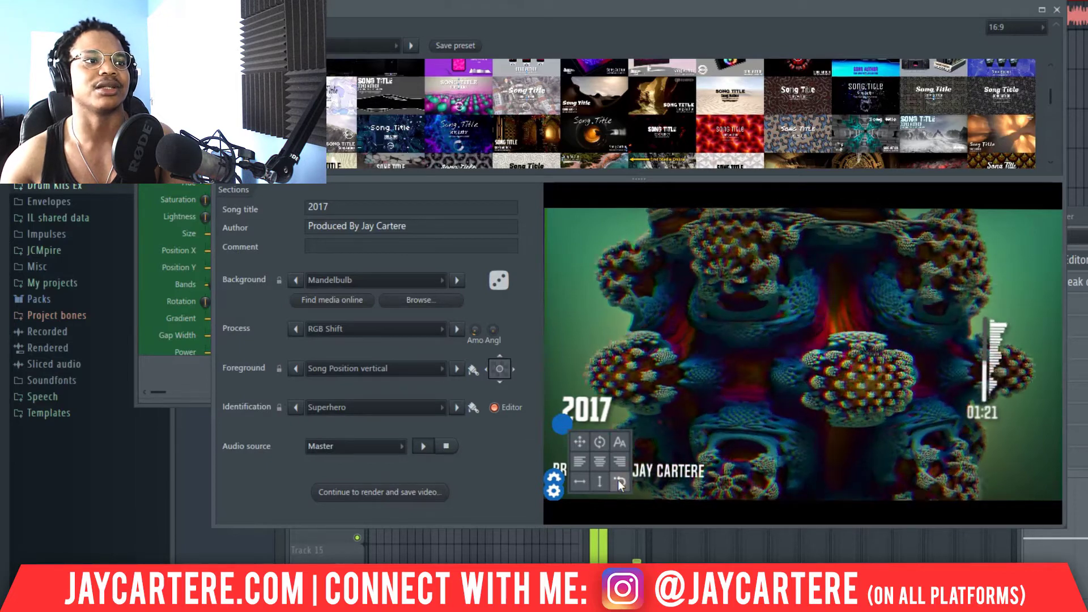
click(618, 482)
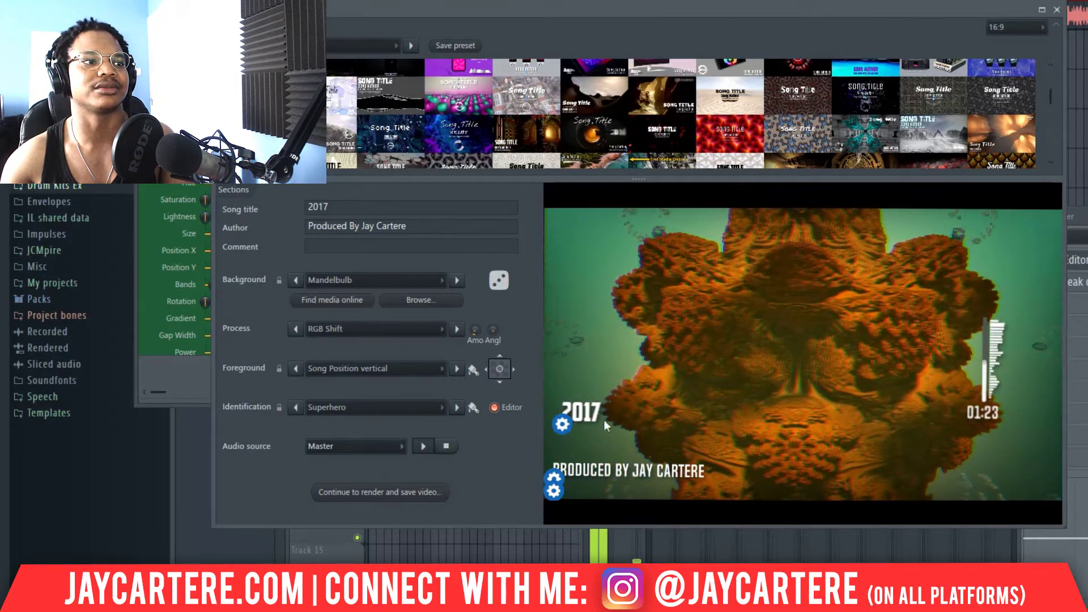
click(563, 424)
click(617, 482)
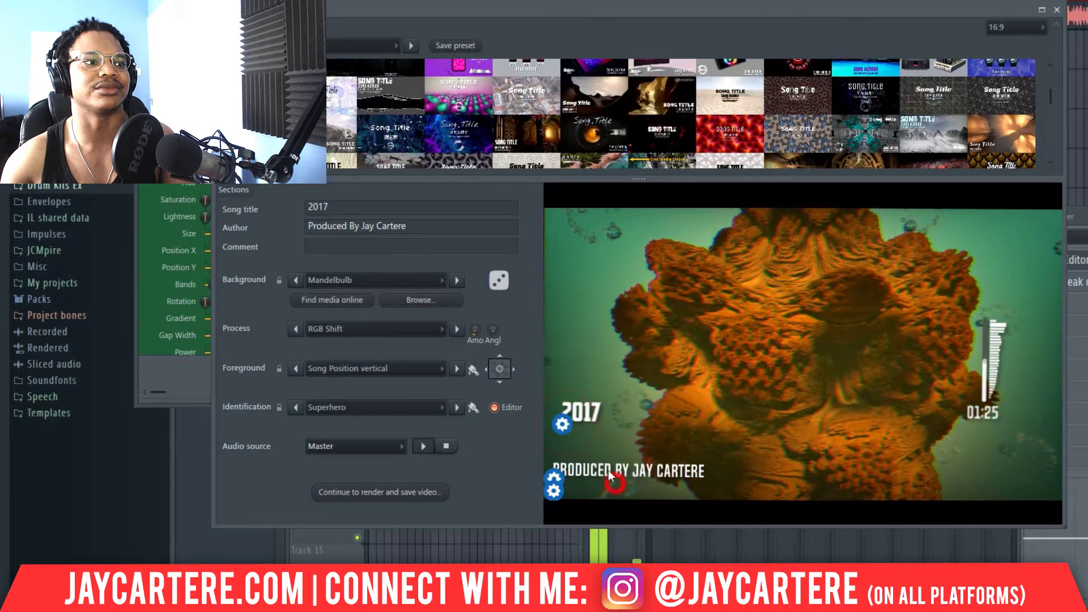
Enlarge the 2017 song title text in the video preview
click(563, 423)
click(618, 445)
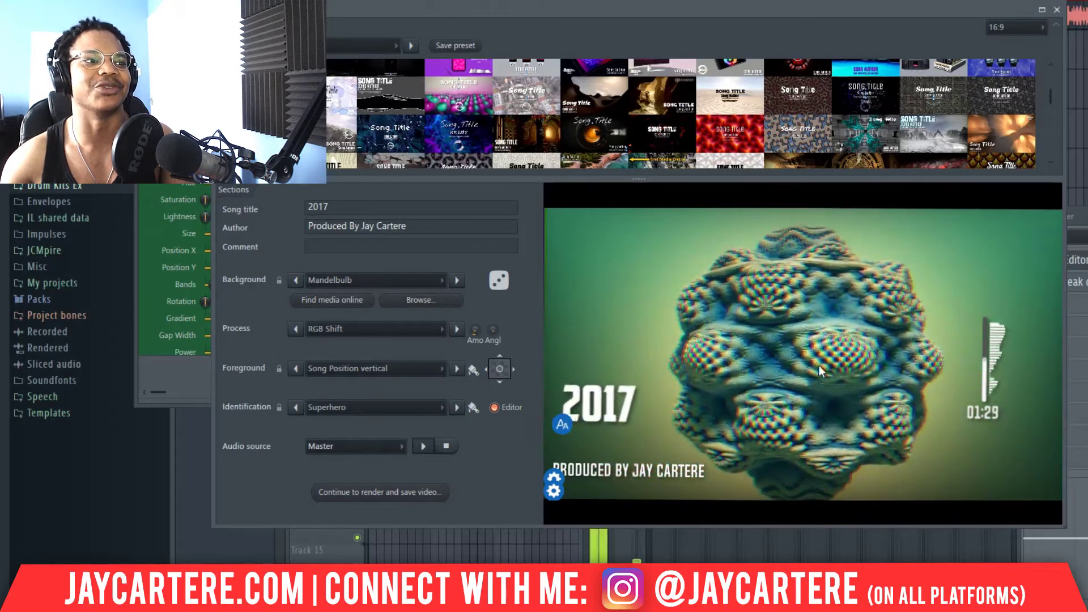
click(814, 368)
Try rotating the 2017 song title clockwise in the video preview
click(562, 425)
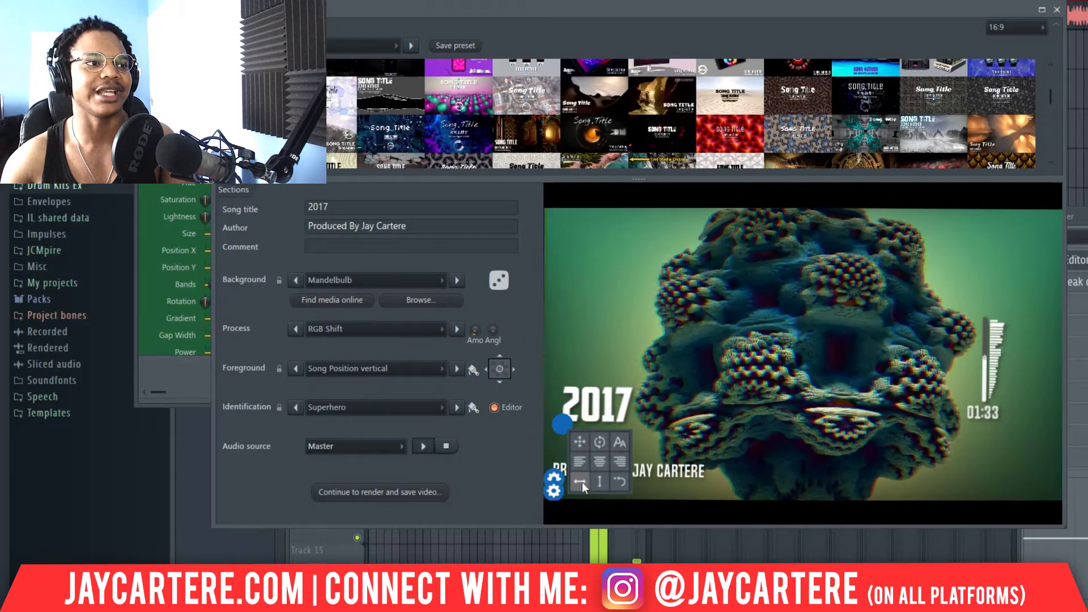
click(593, 440)
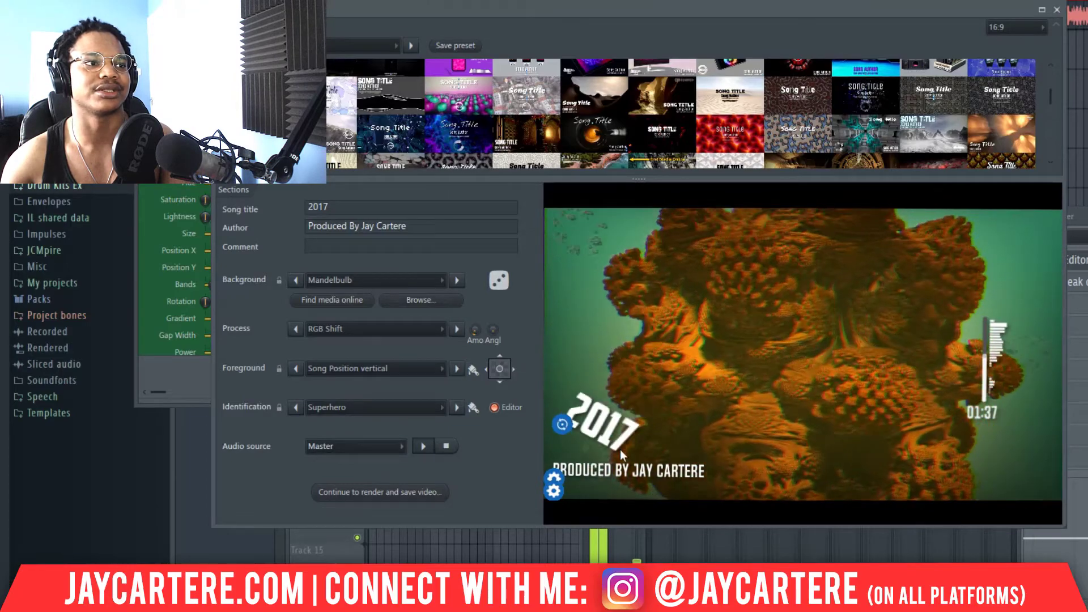
click(625, 421)
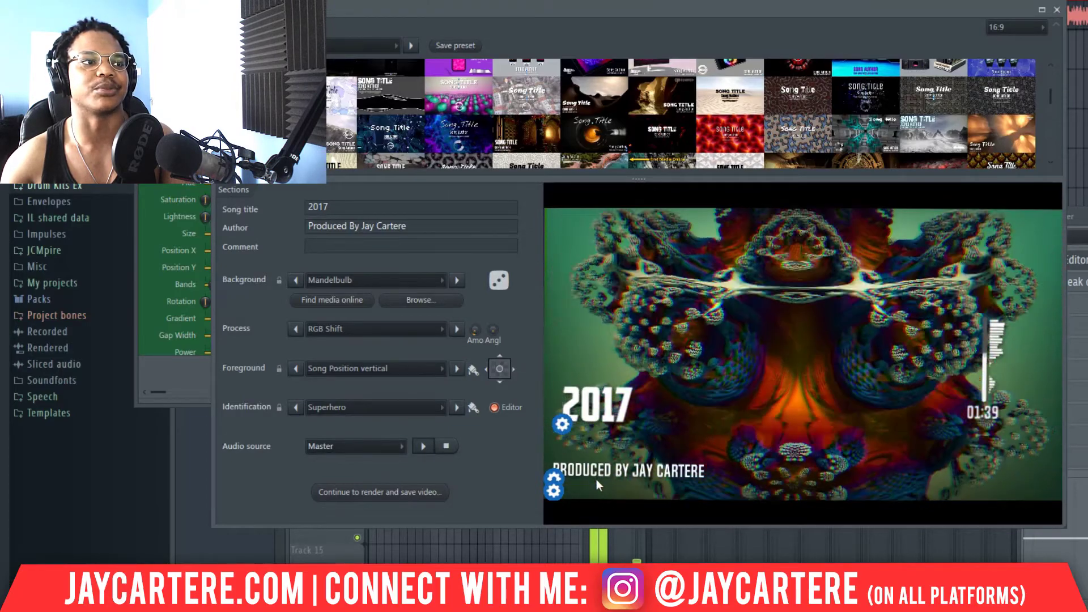
Lower the enlarged 2017 title slightly and place the author line directly beneath it in the video preview
click(564, 426)
drag(565, 428, 574, 453)
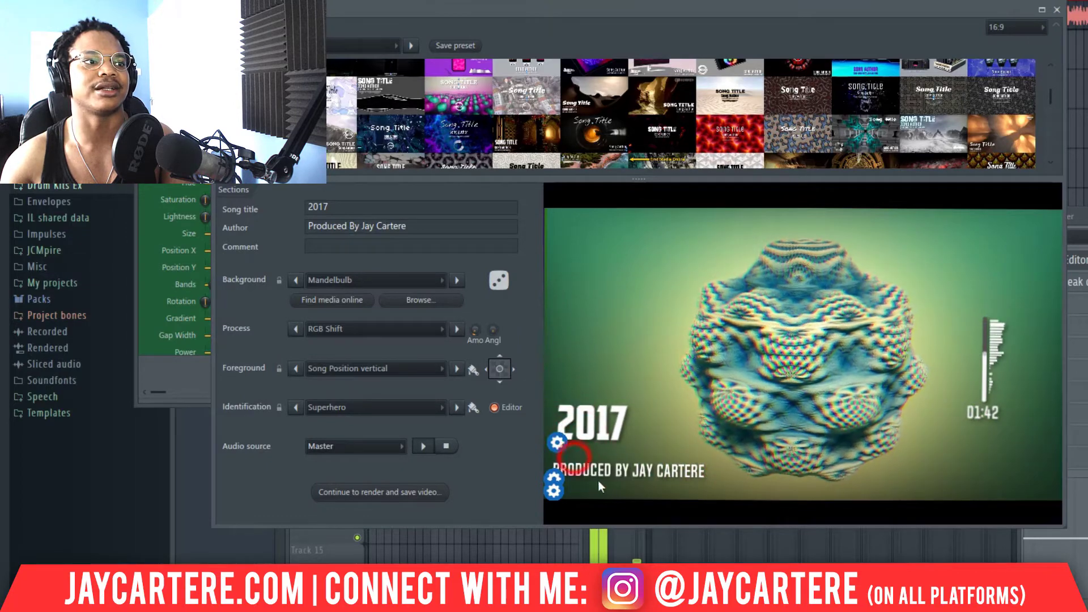
click(556, 477)
click(572, 421)
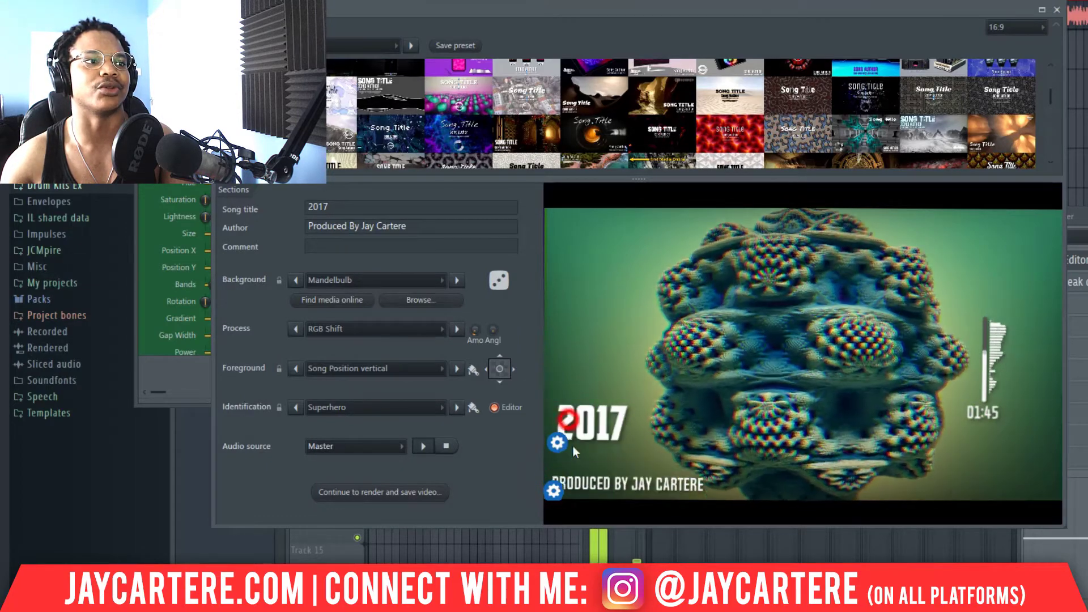
click(573, 405)
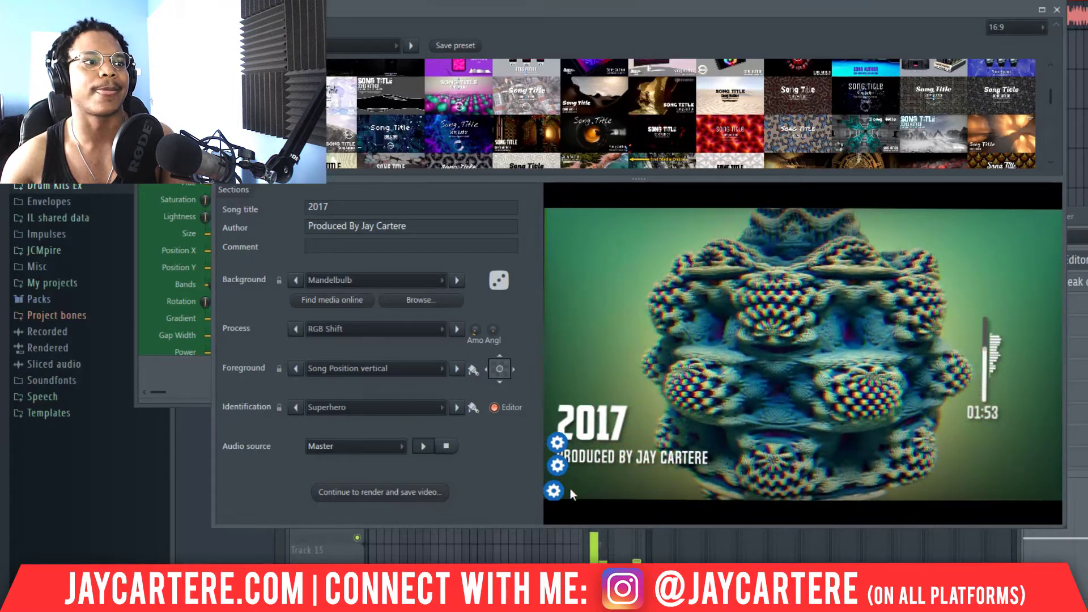
click(554, 491)
click(568, 446)
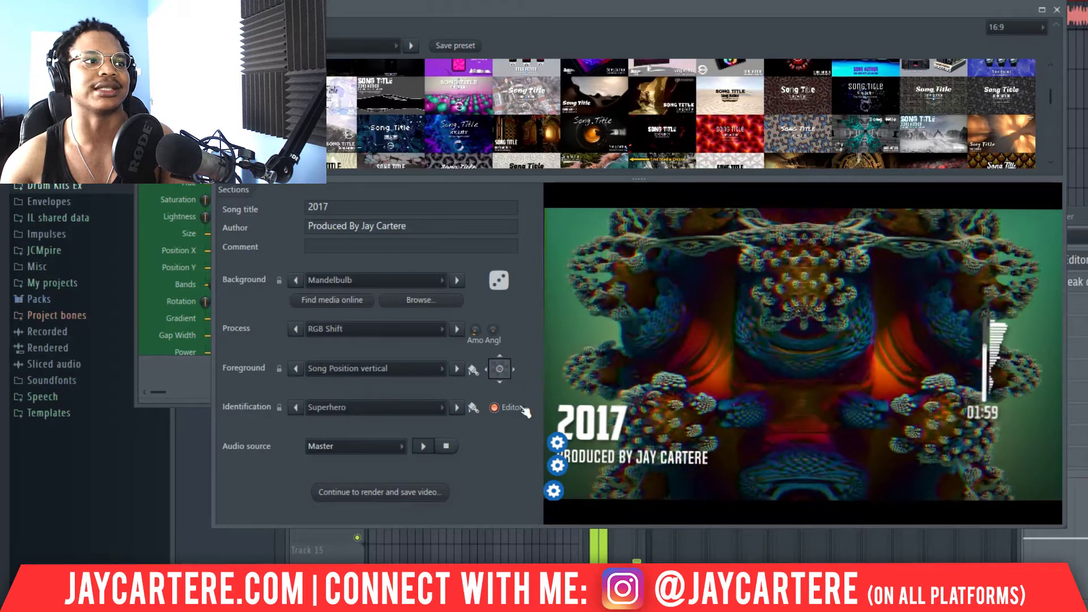
Reposition the Song Position vertical foreground to the upper-right corner of the video frame
click(500, 369)
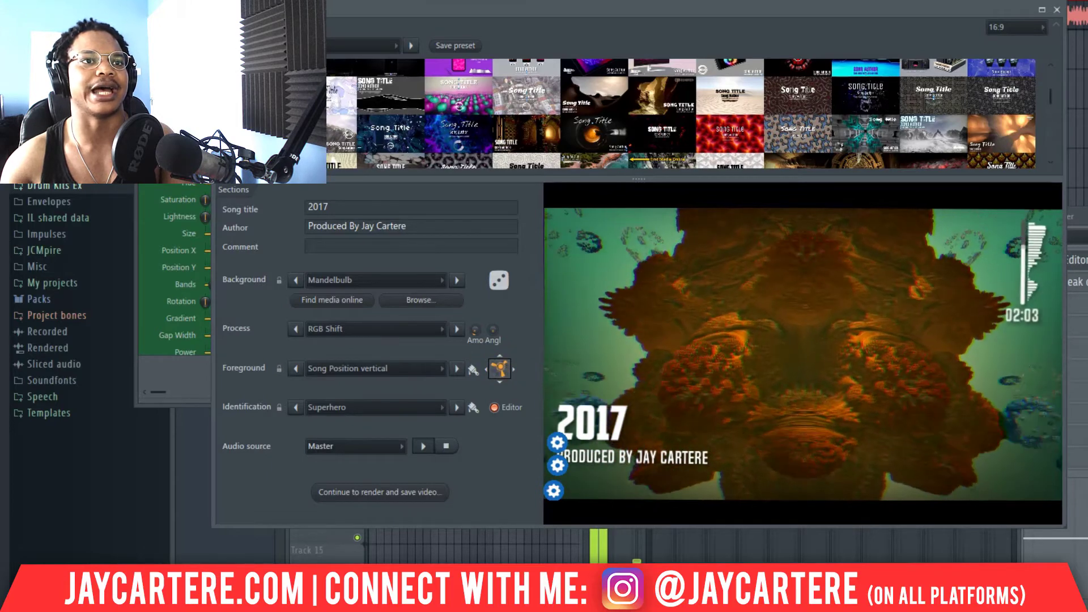
mouse_move(500, 369)
mouse_down()
mouse_move(501, 381)
mouse_move(500, 357)
mouse_up()
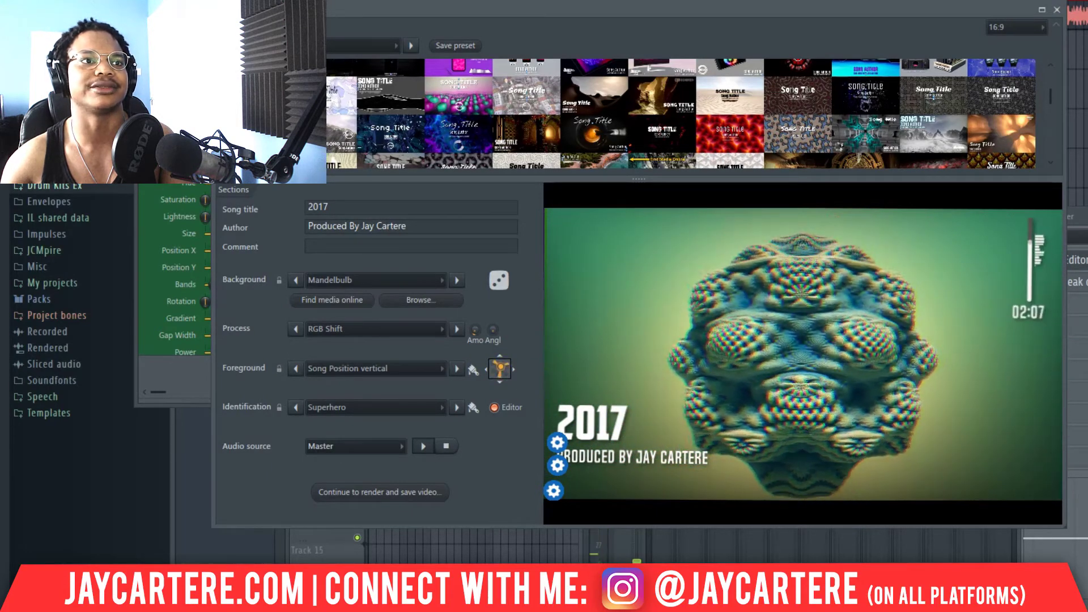
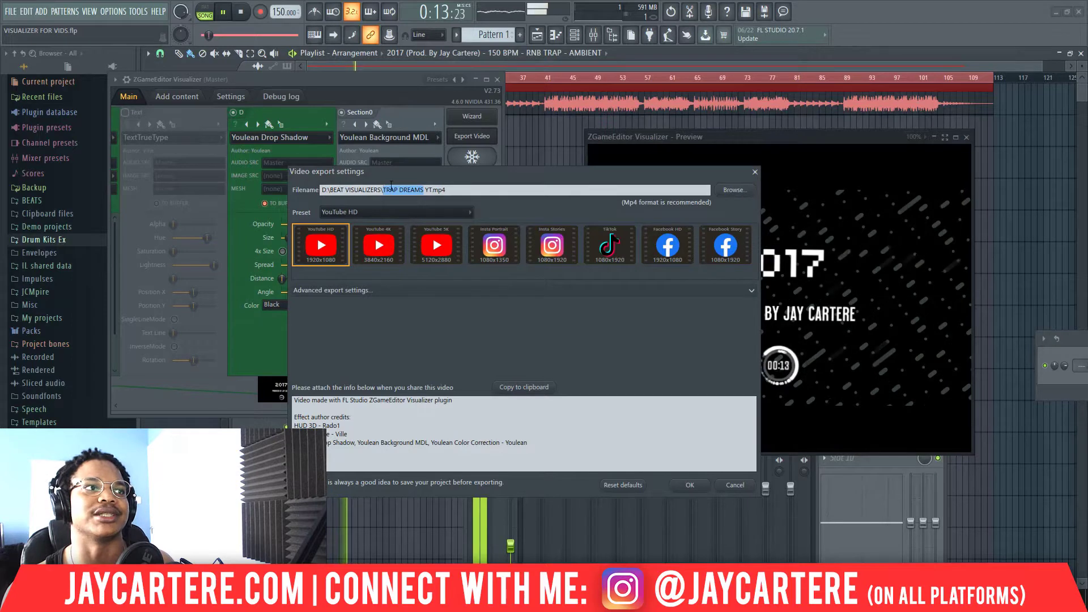
Rename the exported video file to 2017 YT.mp4 in the BEAT VISUALIZERS folder
click(384, 190)
mouse_move(385, 190)
mouse_down()
mouse_move(425, 190)
mouse_move(383, 190)
mouse_up()
click(424, 190)
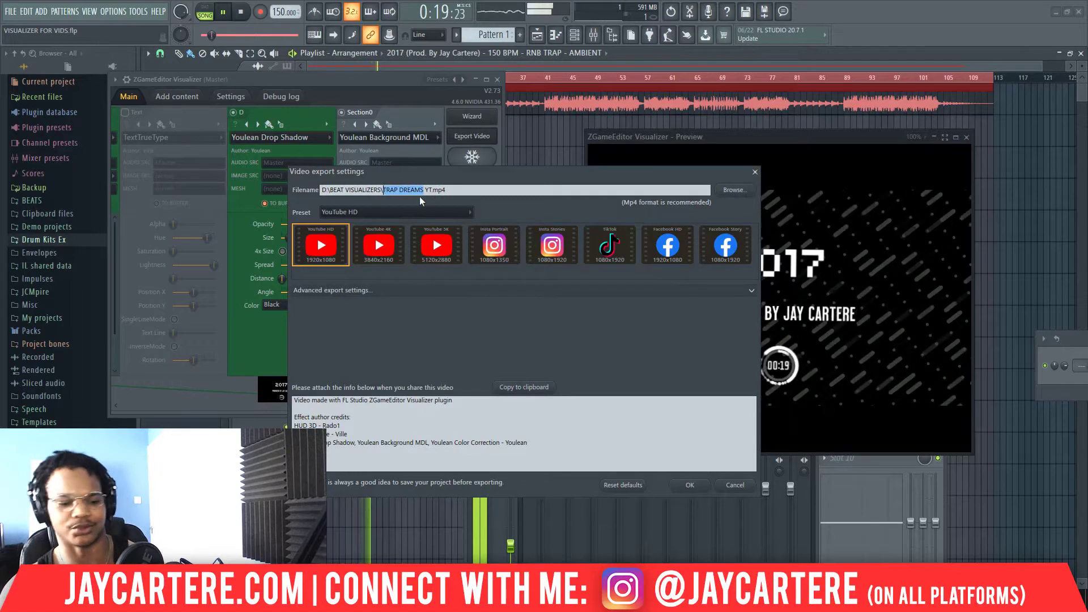
text(20)
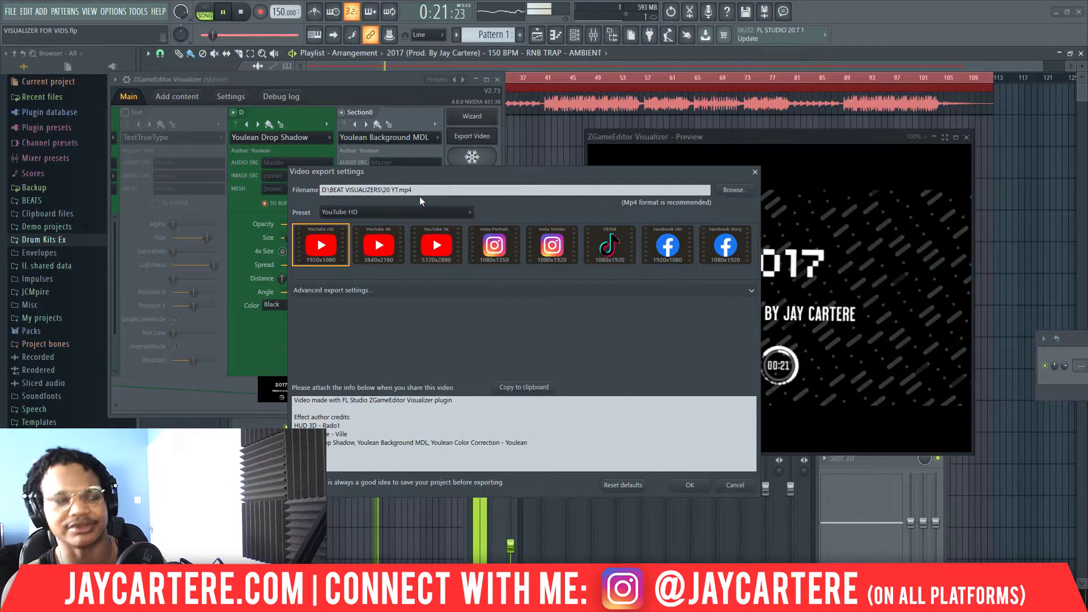
text(17)
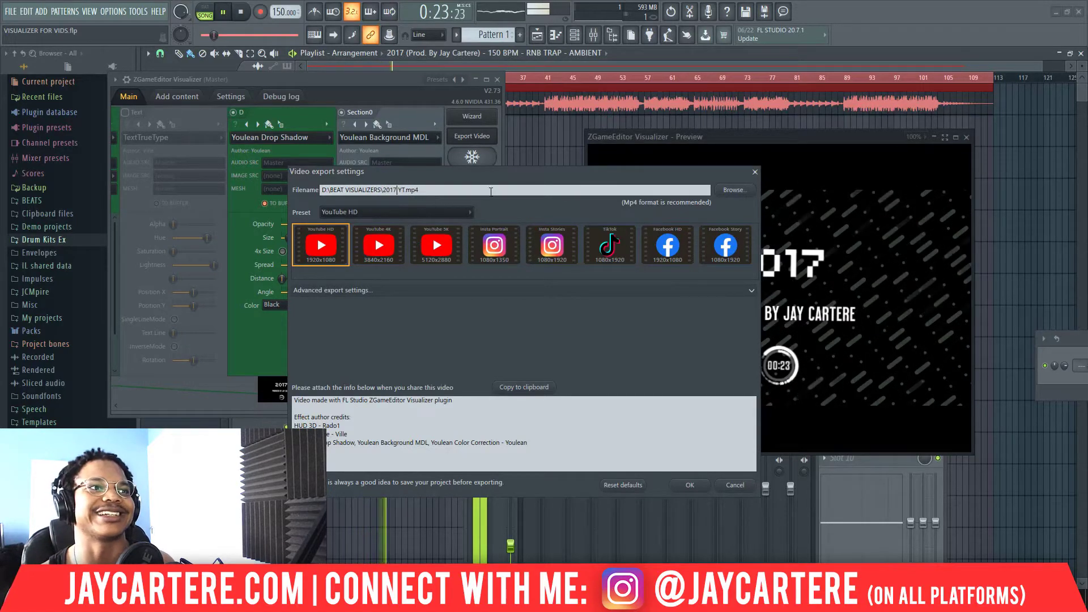
drag(557, 183, 528, 170)
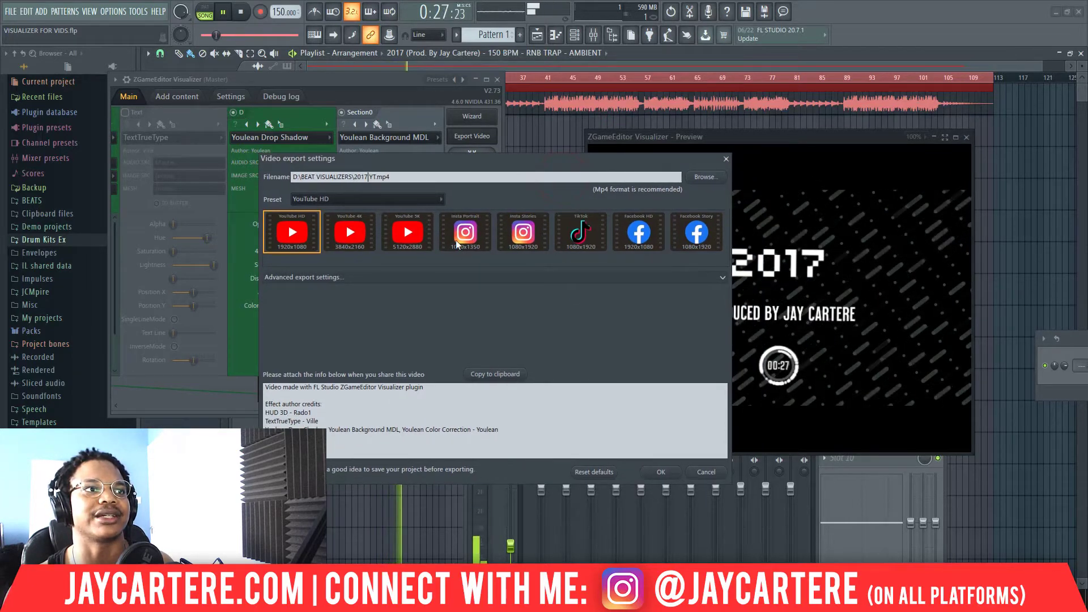
drag(498, 159, 507, 242)
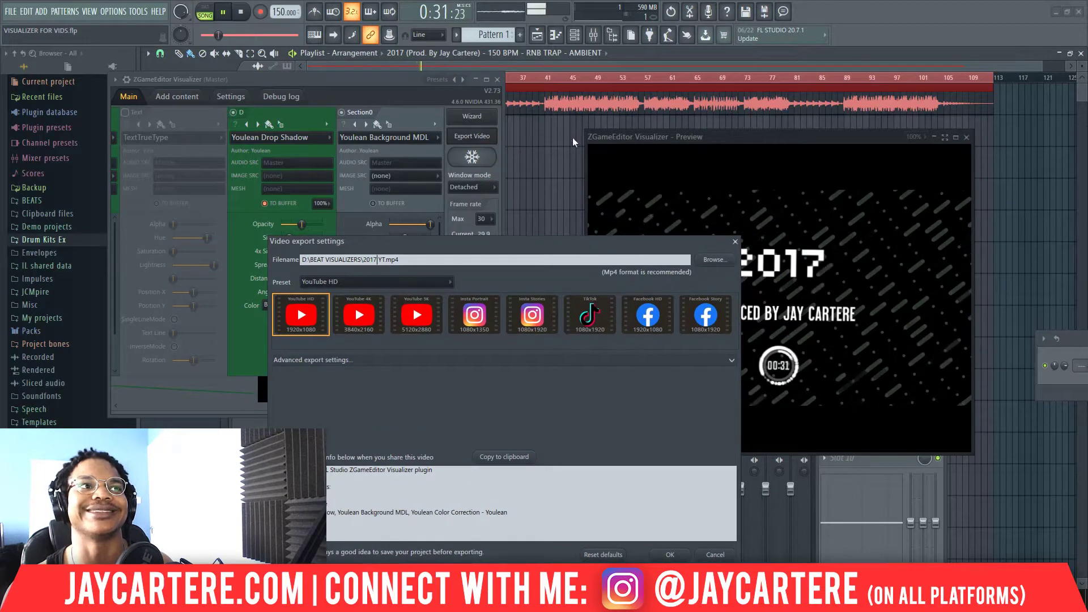
drag(555, 242, 572, 213)
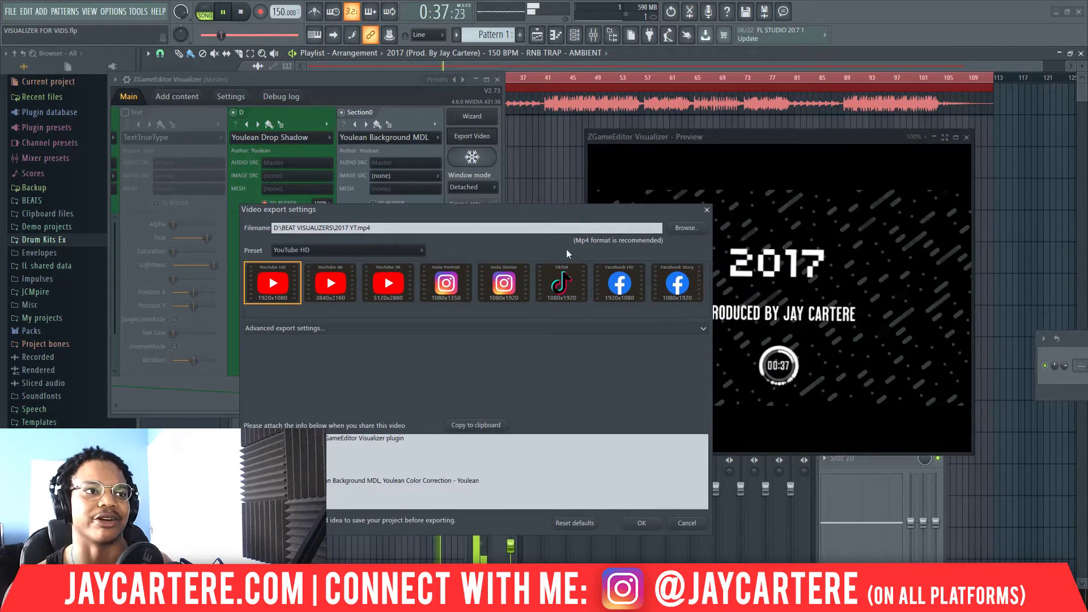
drag(505, 210, 503, 186)
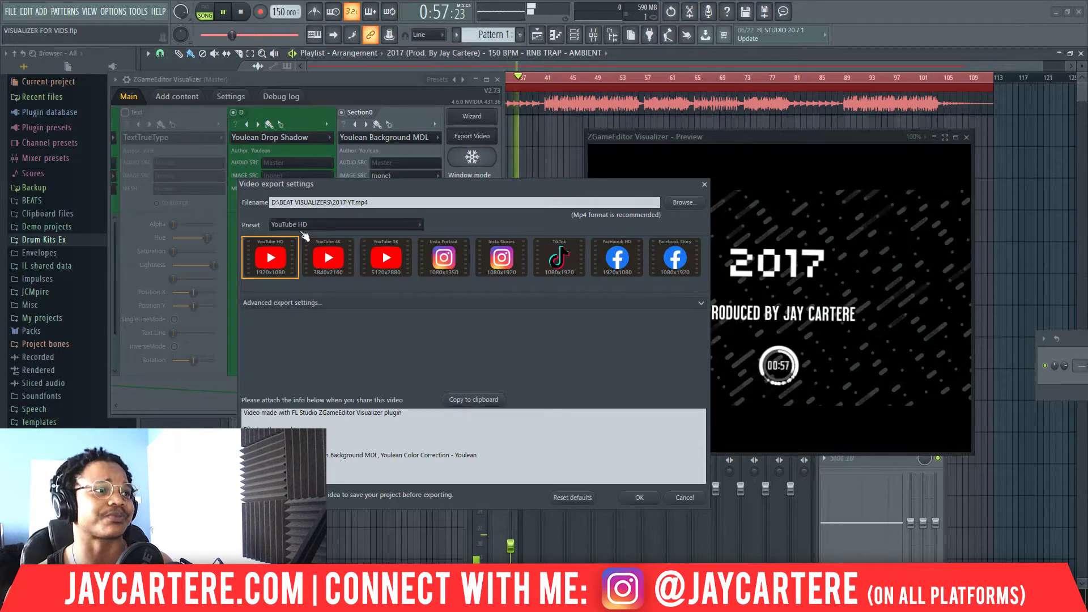
Expand the advanced export settings and check the audio codec and audio bitrate choices, keeping (default) and 320 kbps
click(327, 306)
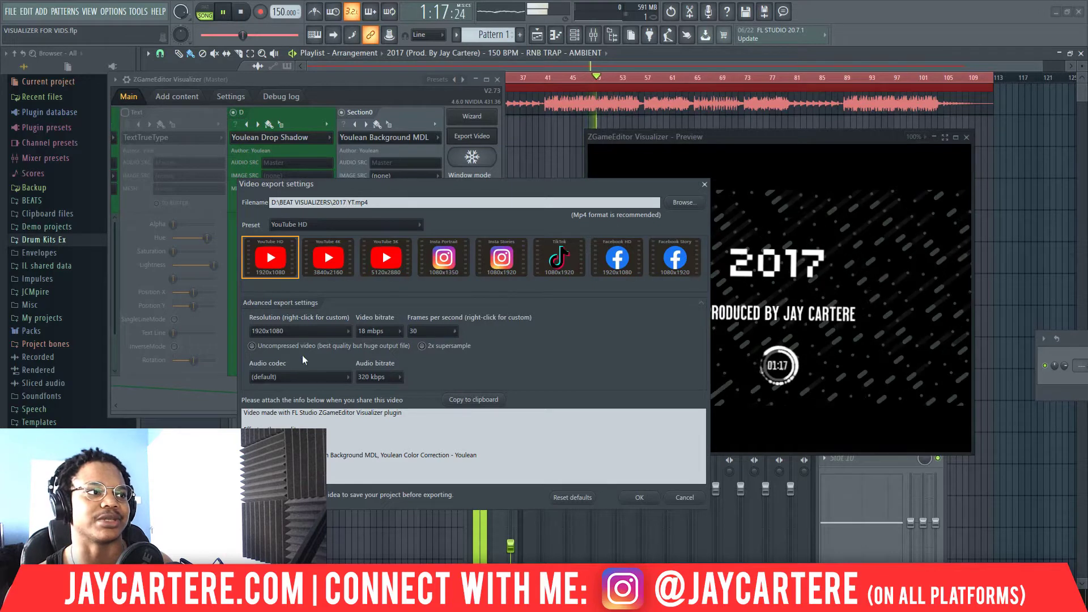
click(312, 377)
click(312, 377)
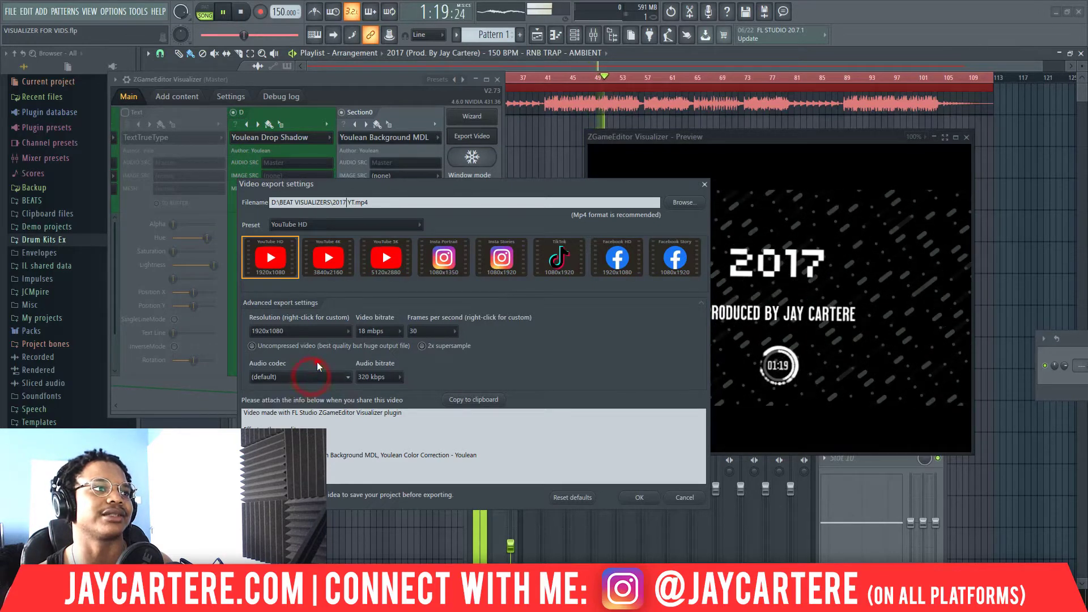
click(400, 377)
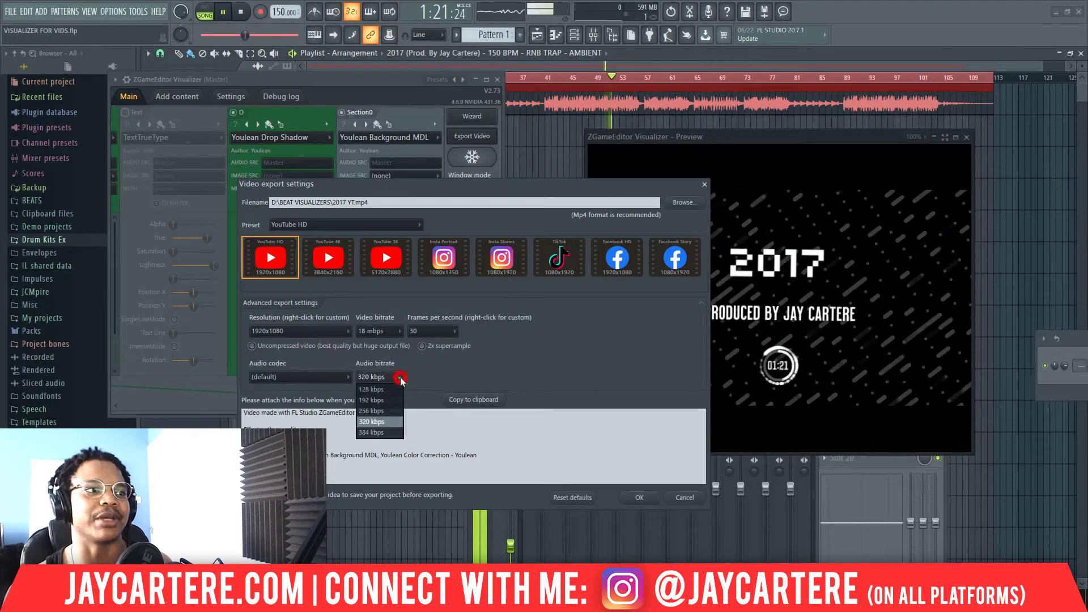
click(400, 377)
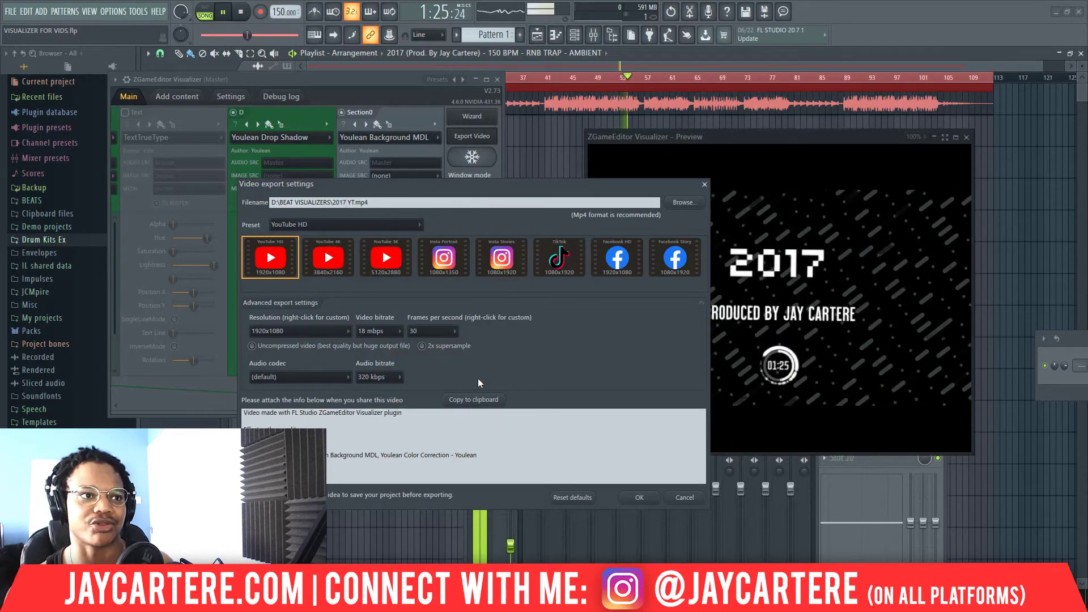
Accept the video export settings and turn off WAV output in the render dialog, placing the dialog clear of the preview
click(645, 499)
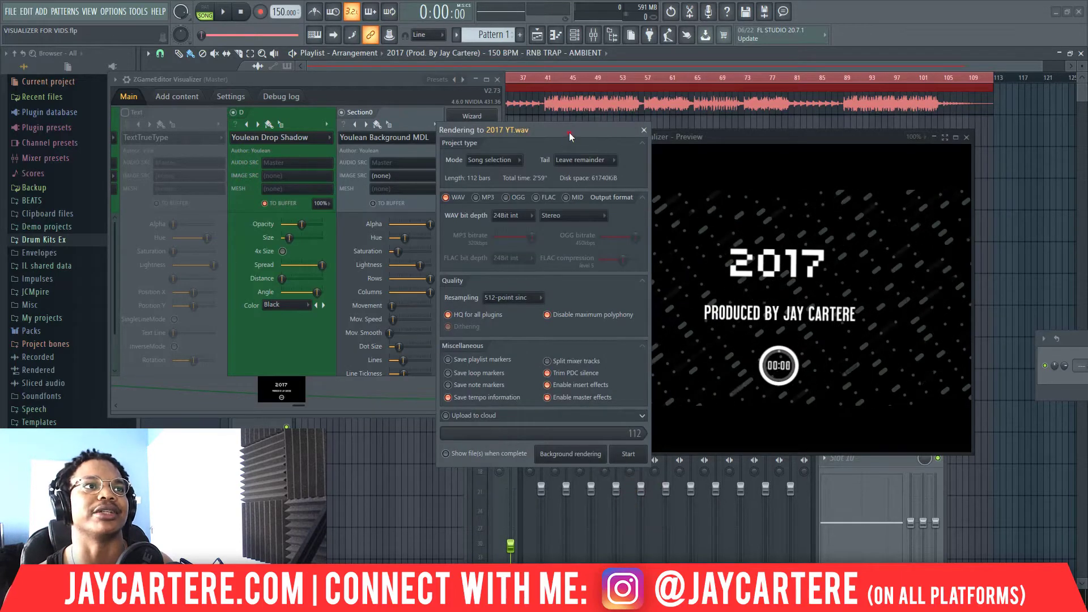
drag(570, 133, 566, 115)
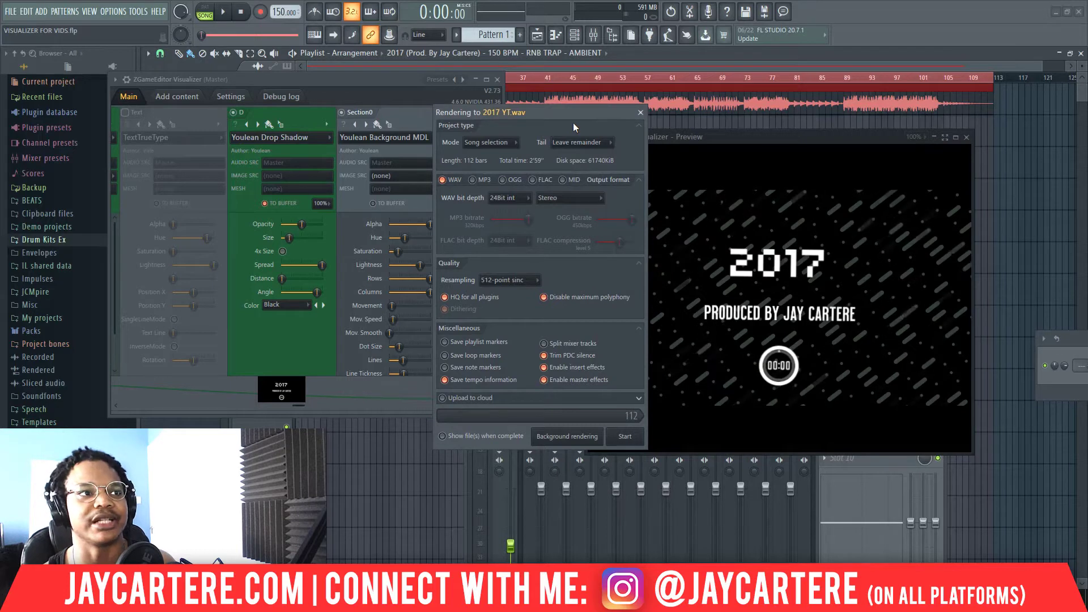
click(443, 181)
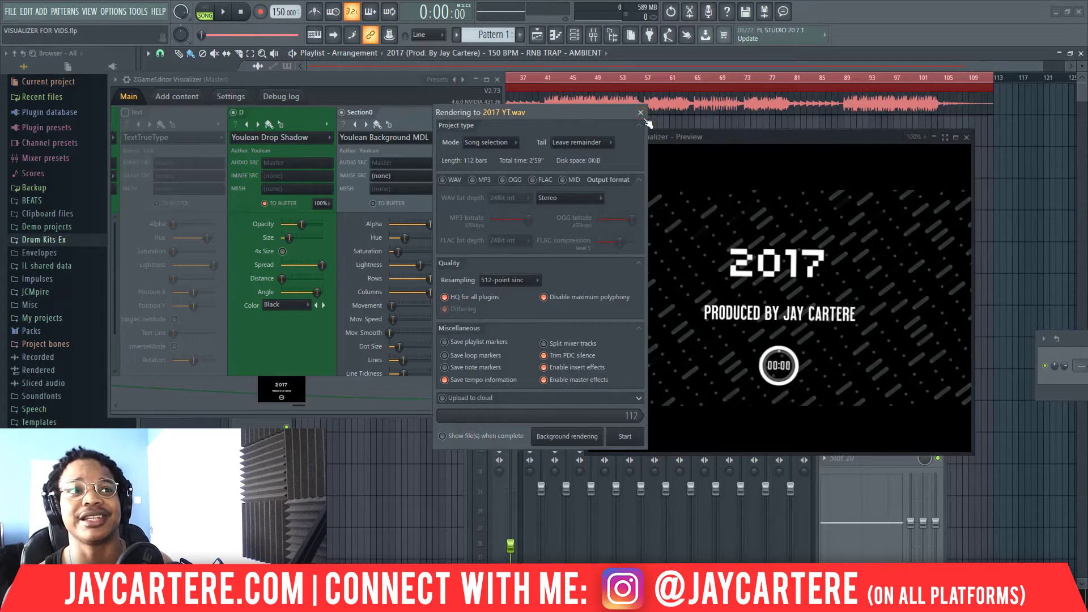
drag(570, 111, 451, 111)
click(746, 138)
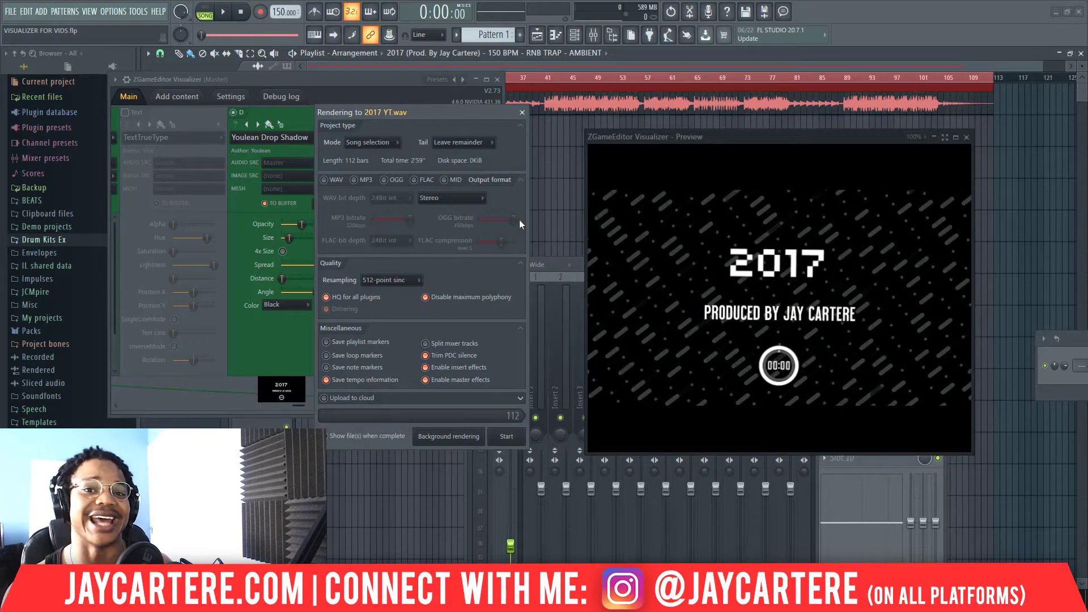
Close the render dialog and widen the ZGameEditor Visualizer window to look over its effect layers, then restore its narrower width
click(522, 112)
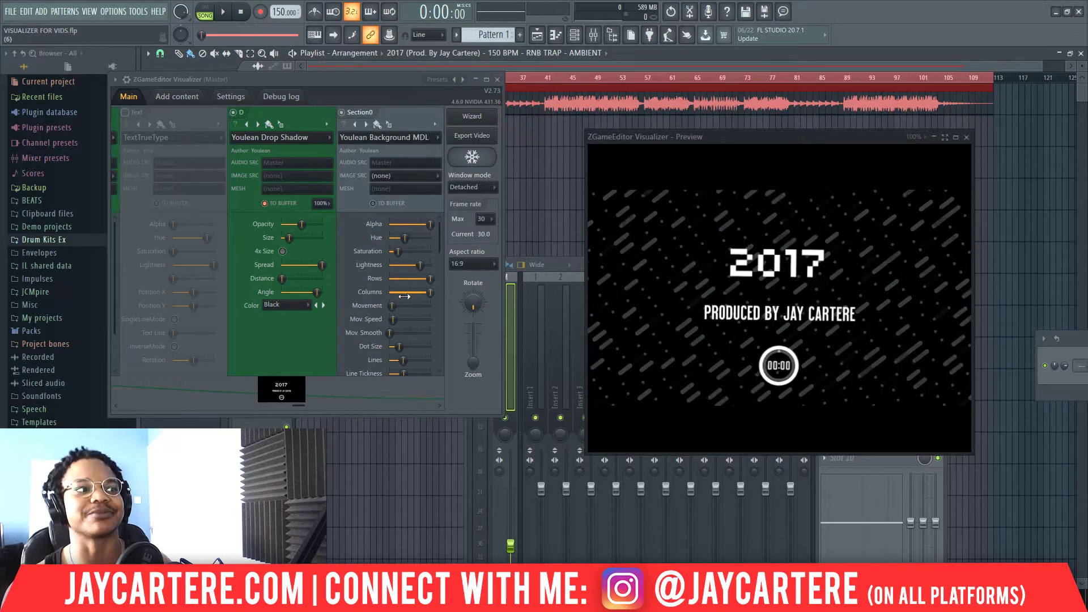
drag(502, 181, 986, 211)
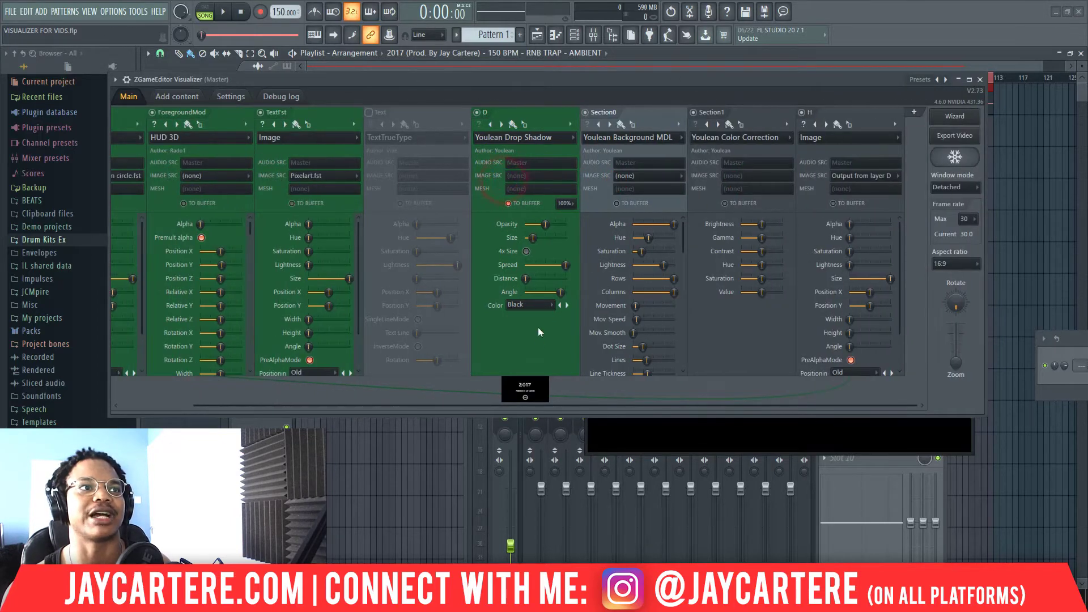
drag(628, 90, 637, 189)
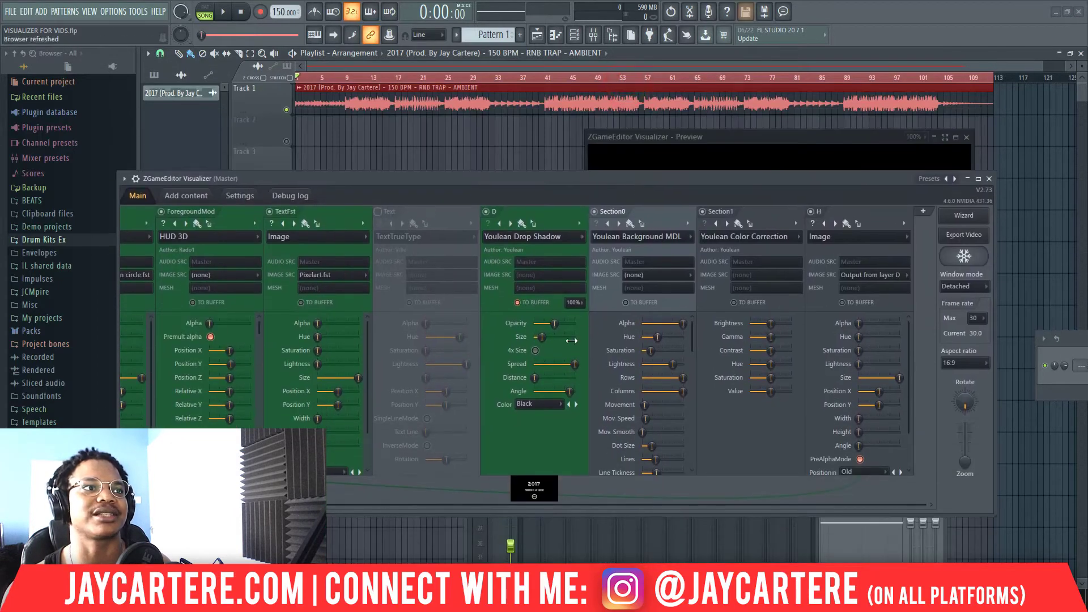
scroll(719, 505, right, 2)
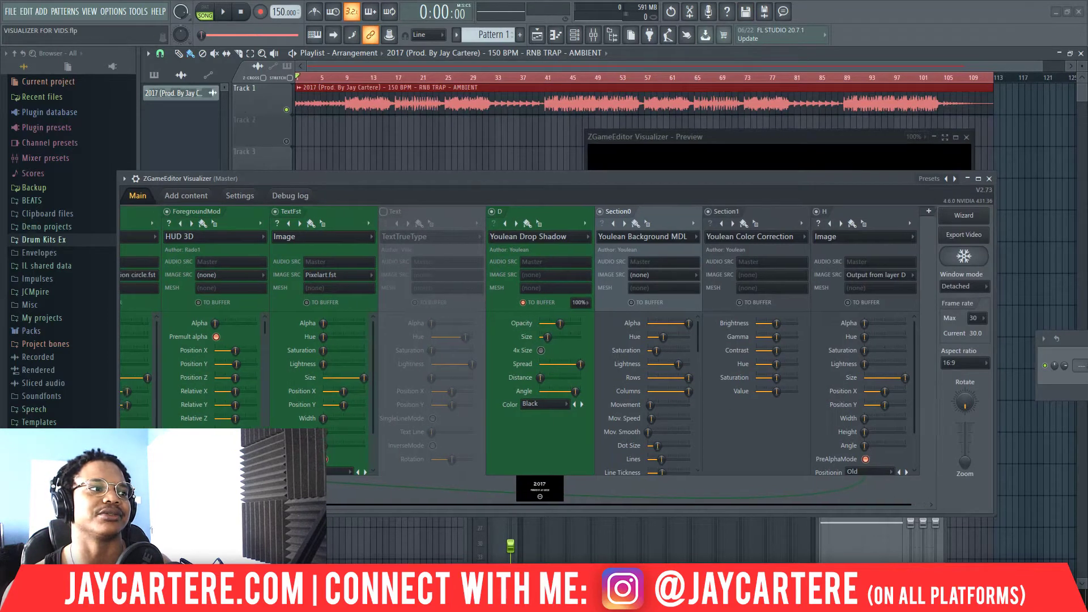
scroll(718, 513, left, 2)
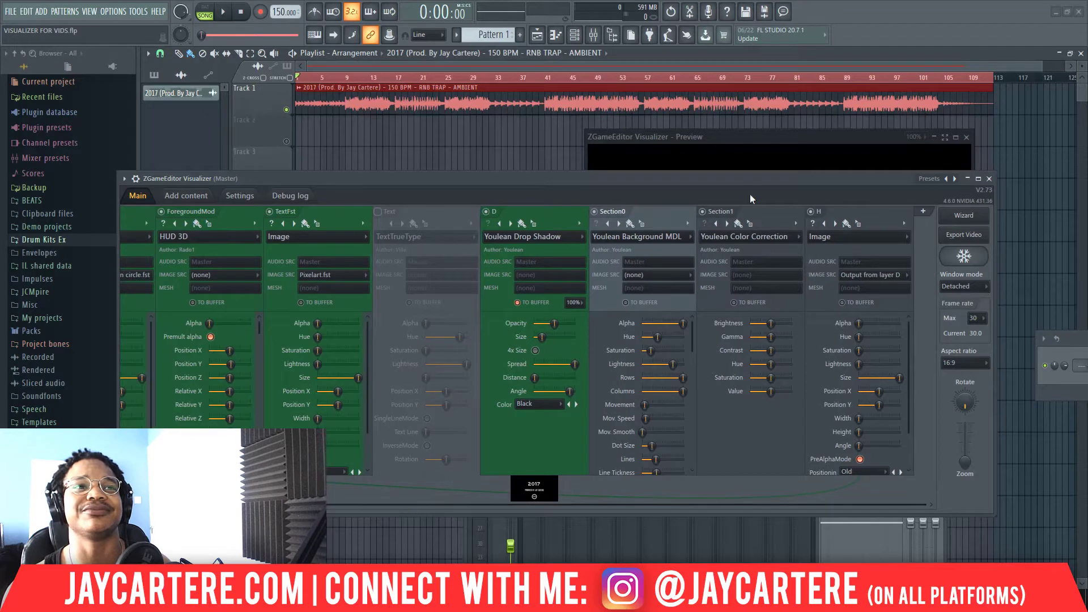
drag(750, 194, 718, 168)
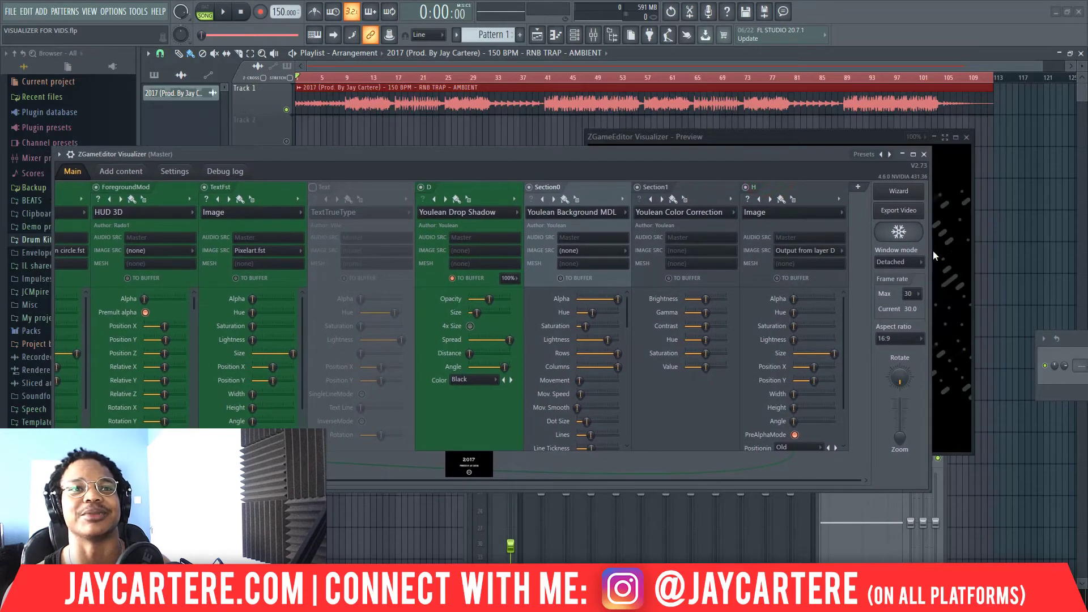
drag(933, 250, 710, 241)
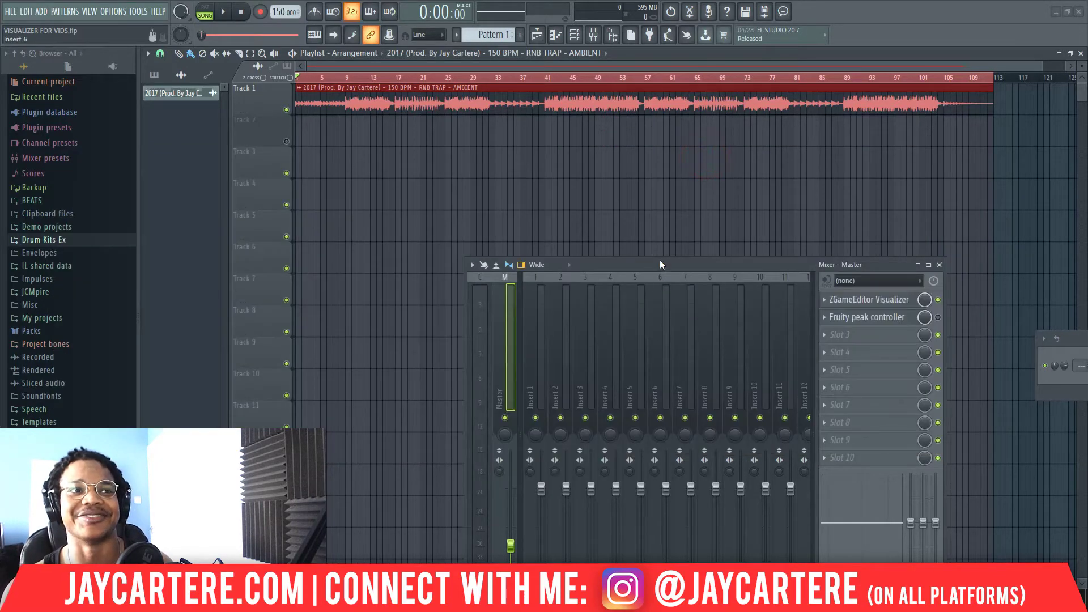
Open the ZGameEditor Visualizer from the master track's effects and bring up its Video wizard, with the preview moved aside
drag(659, 264, 567, 159)
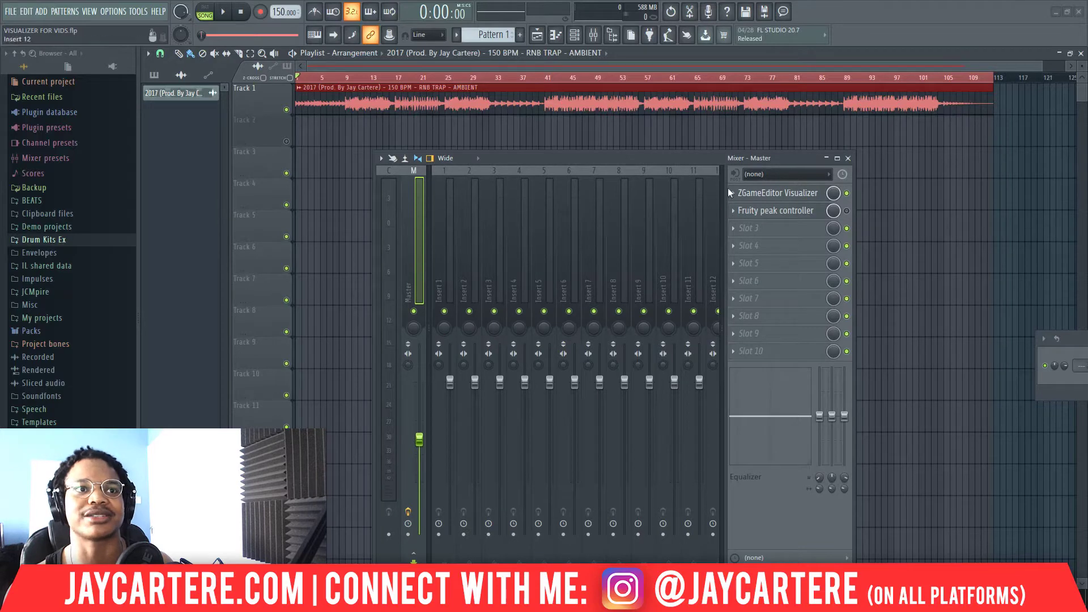
click(786, 196)
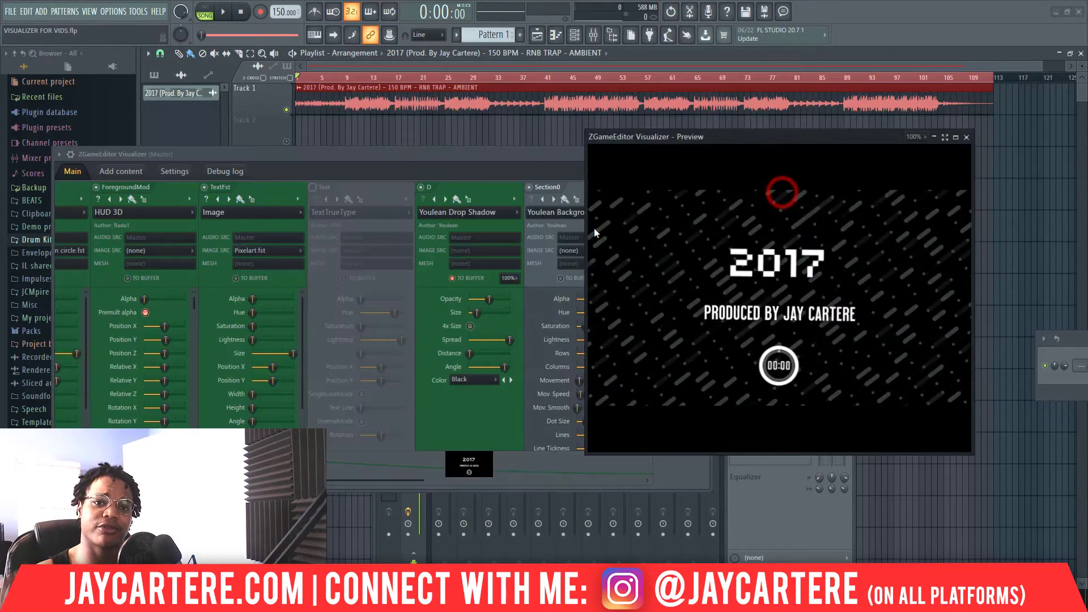
drag(714, 137, 740, 221)
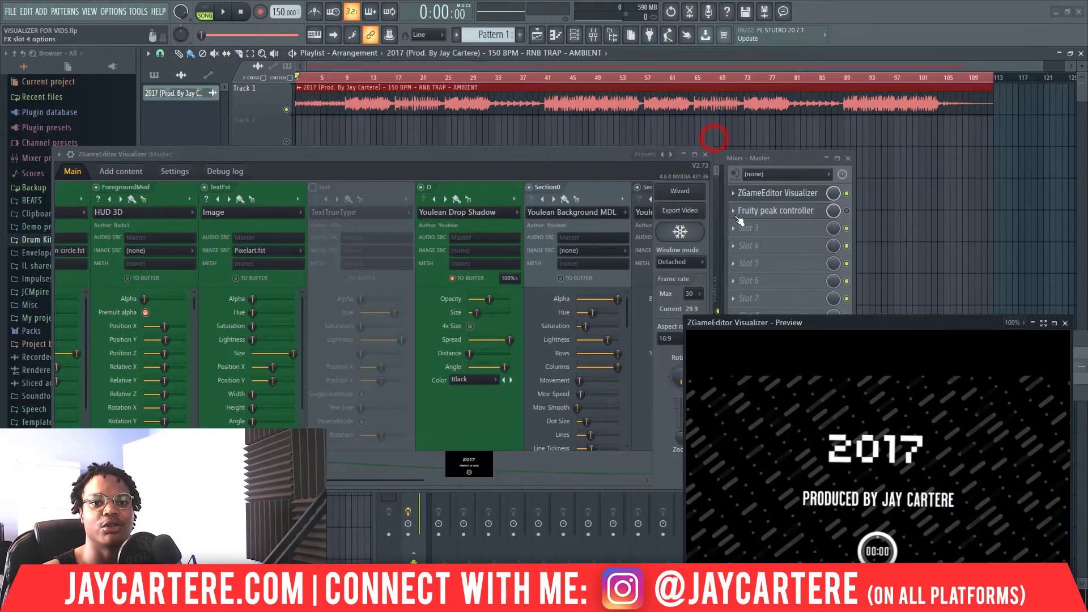
click(680, 193)
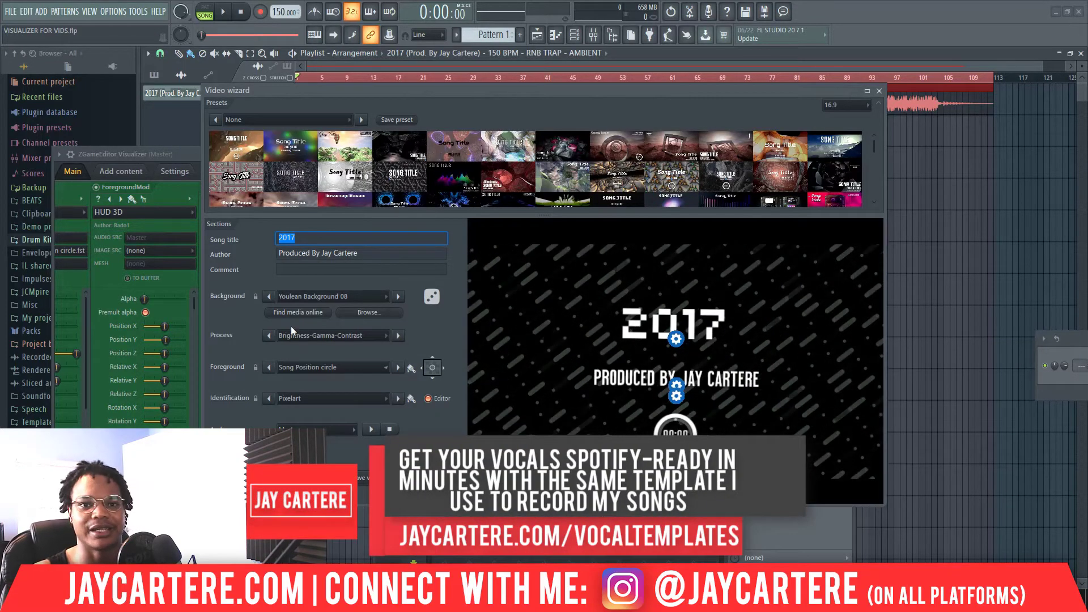
Close the Video wizard and the visualizer windows, leaving the mixer in view
click(879, 90)
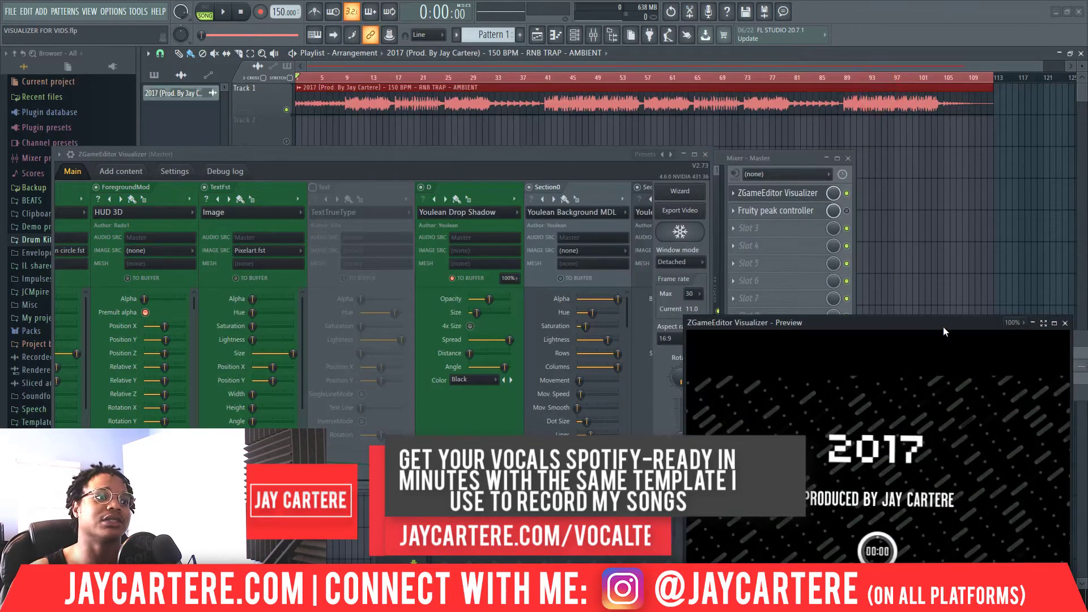
drag(943, 327, 862, 191)
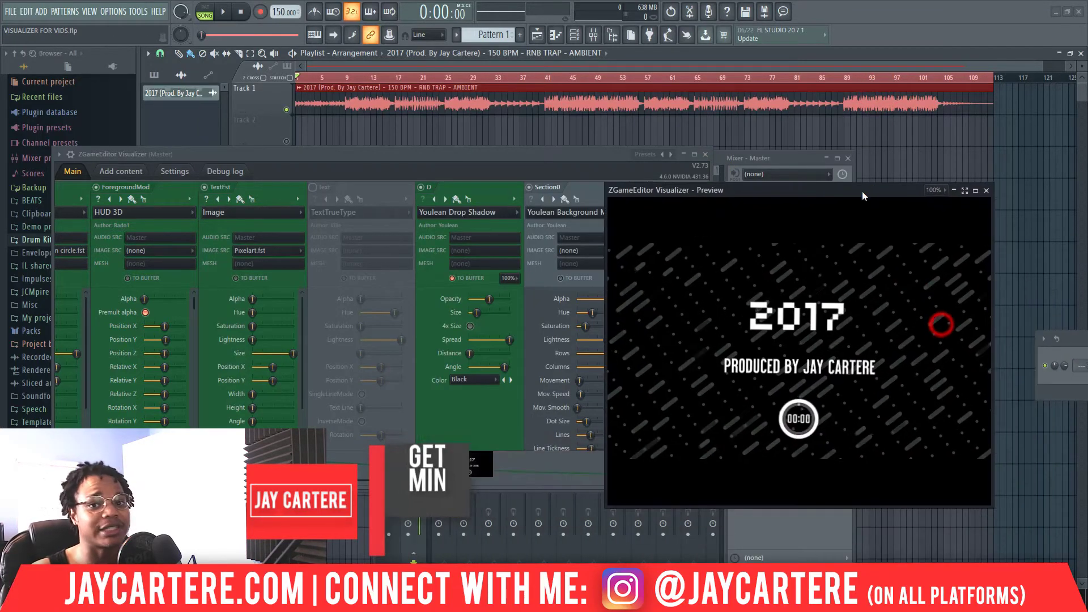
click(707, 154)
drag(692, 157, 632, 147)
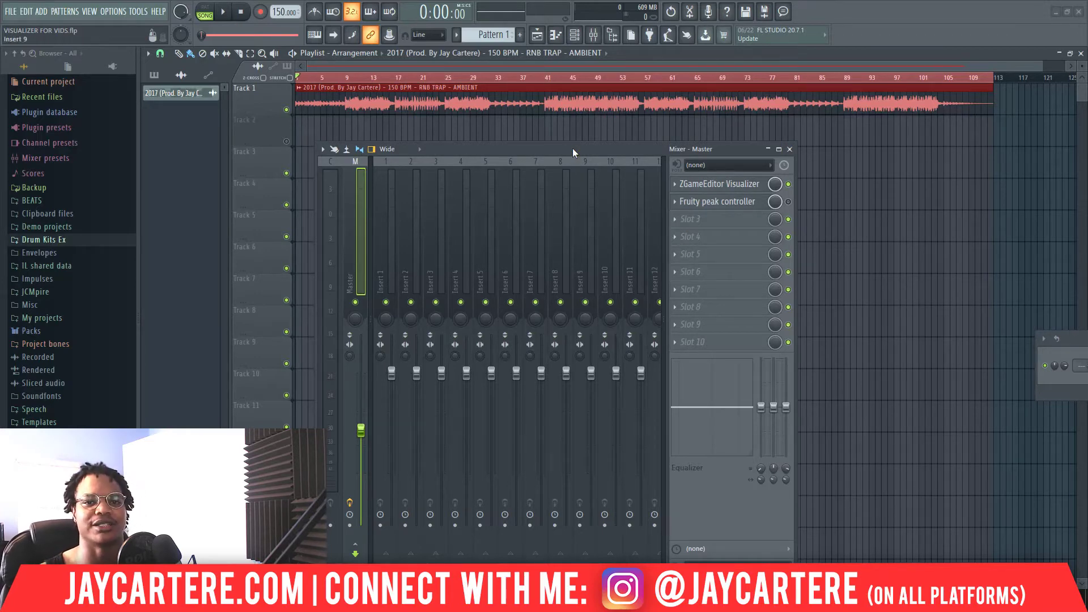
Reopen the visualizer from the master track, move its preview clear and view the Video wizard's section settings again
drag(572, 148, 631, 157)
click(785, 195)
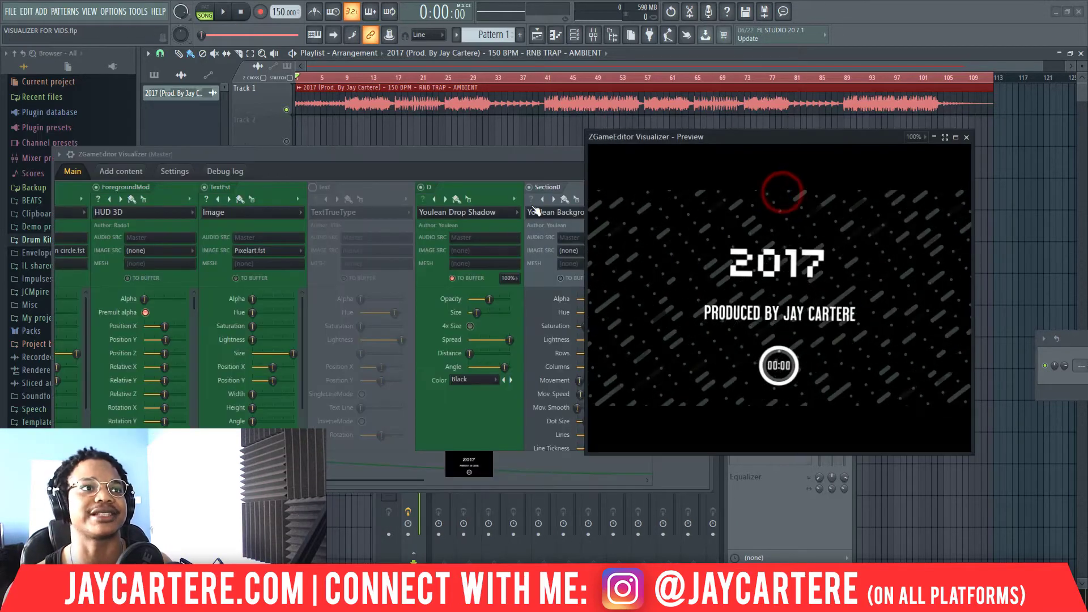
drag(692, 139, 796, 324)
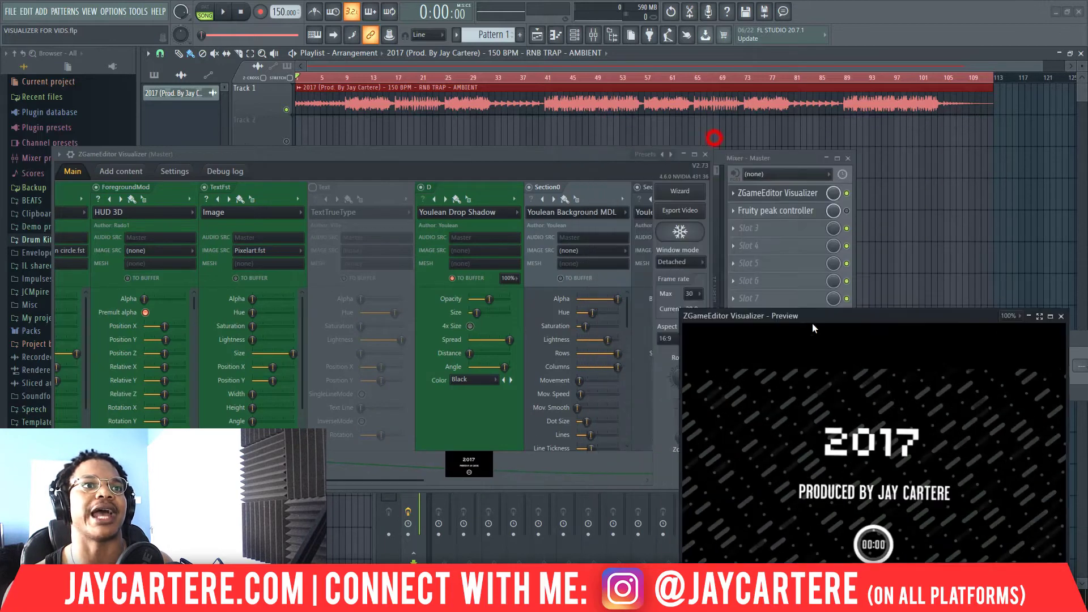
click(679, 192)
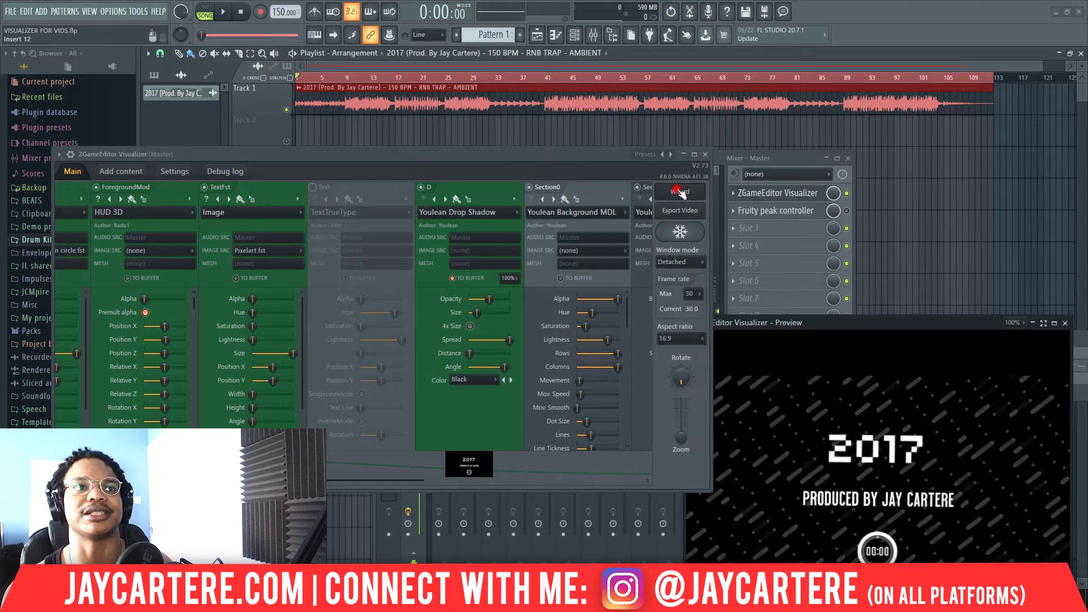
click(678, 192)
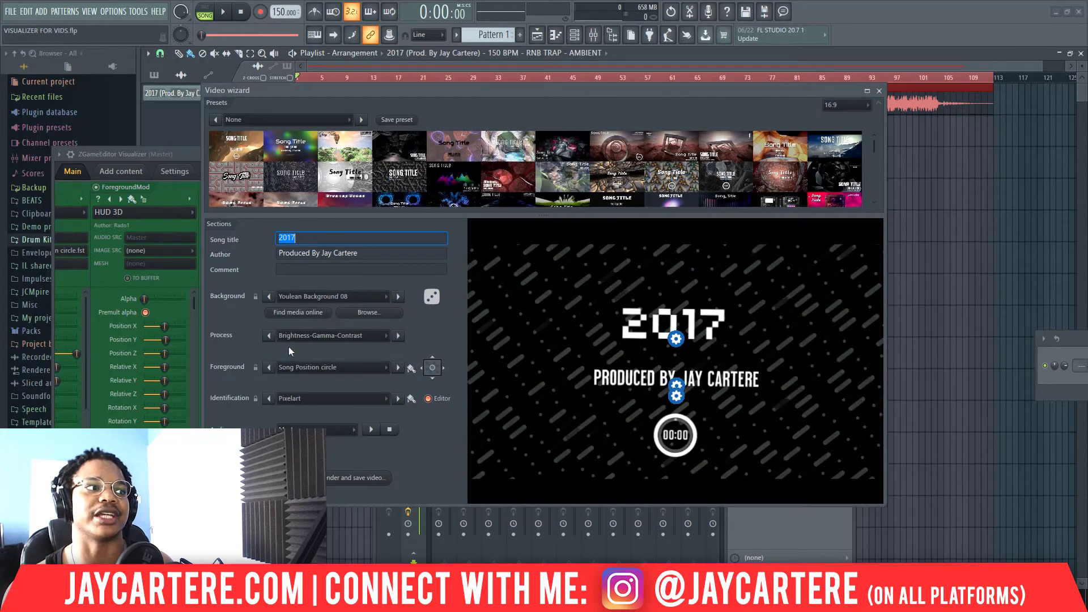
Dismiss the Video wizard, close the ZGameEditor Visualizer and return to the master track's mixer view
click(879, 91)
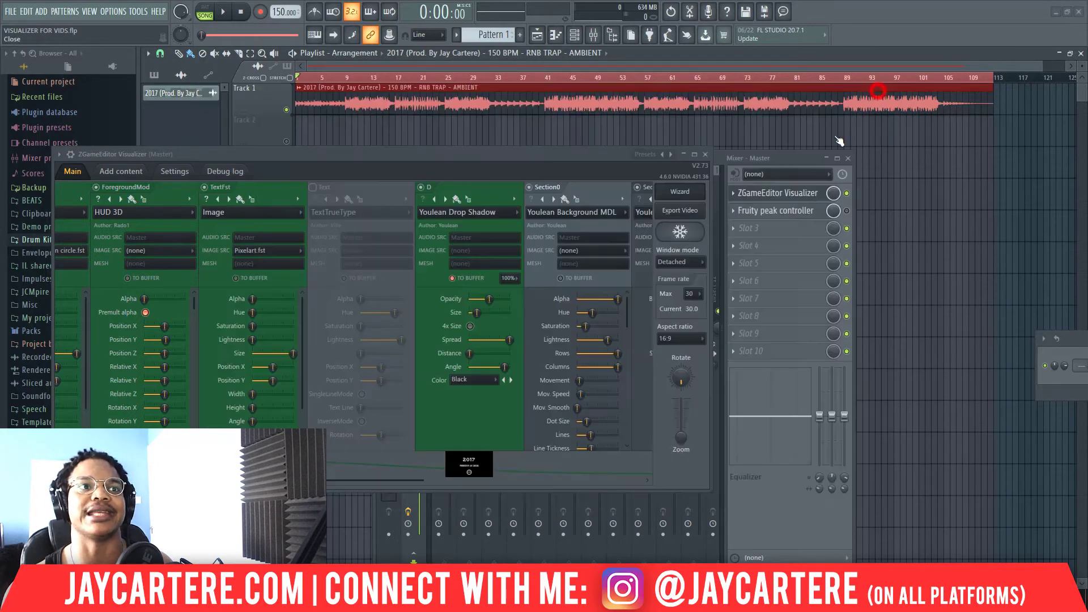
drag(943, 319, 728, 193)
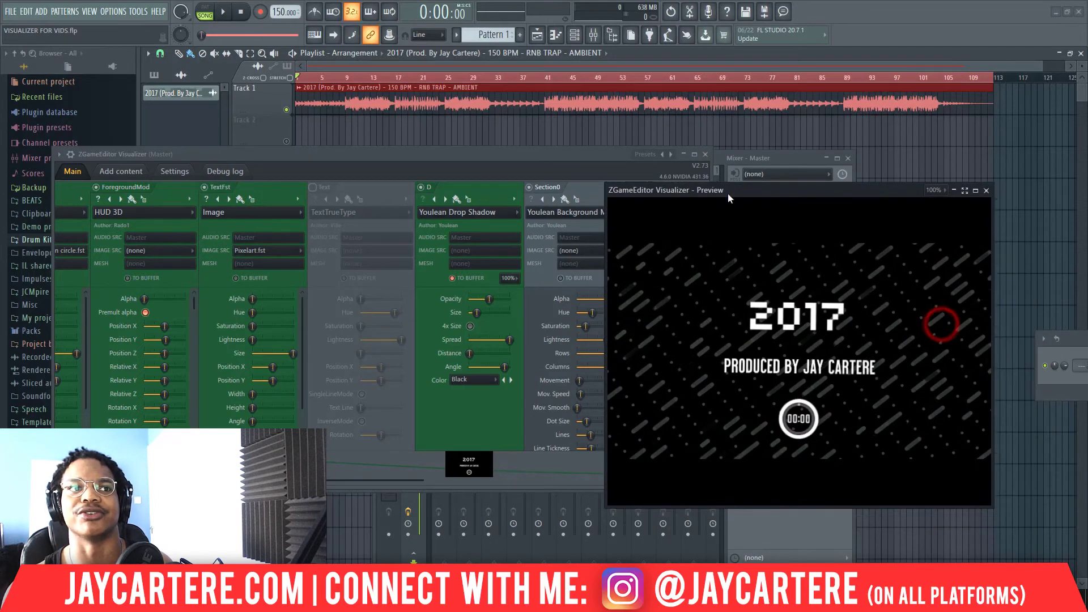
click(706, 155)
drag(695, 159, 632, 147)
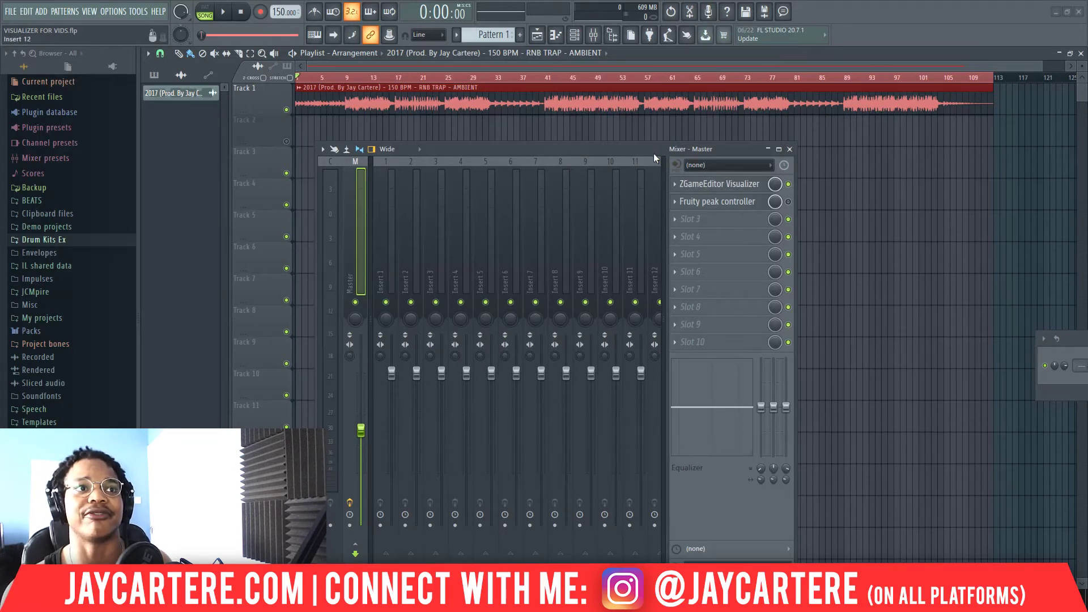
drag(652, 149, 622, 149)
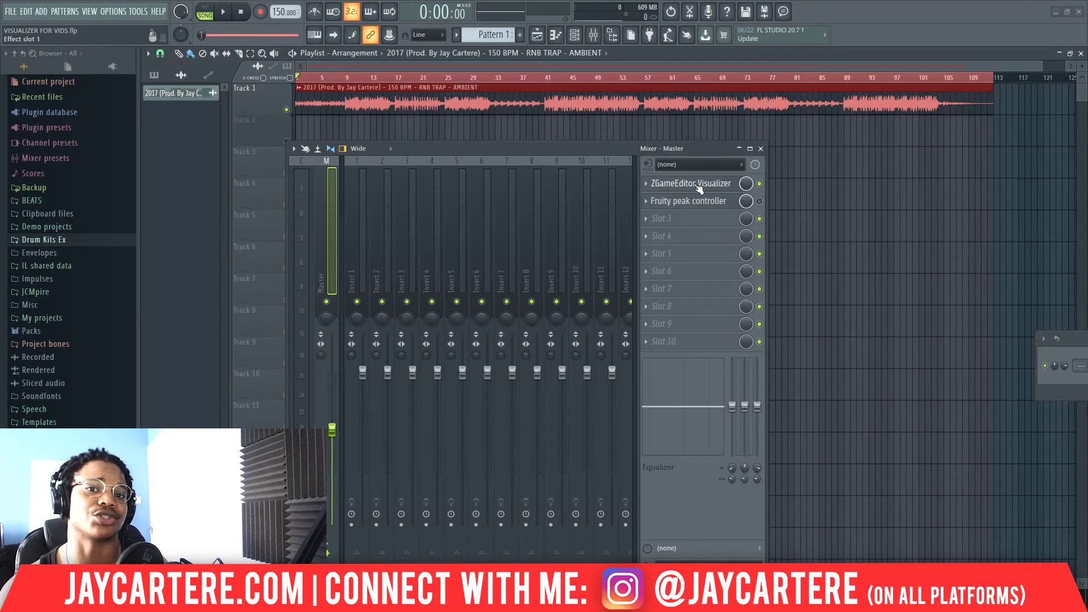
drag(685, 152, 671, 142)
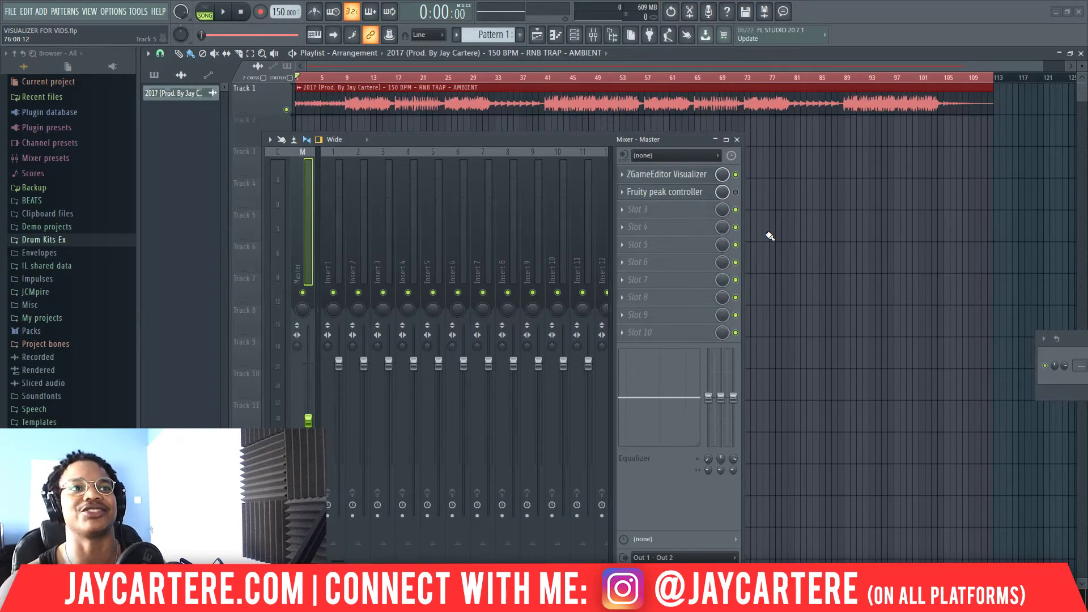
drag(601, 141, 571, 142)
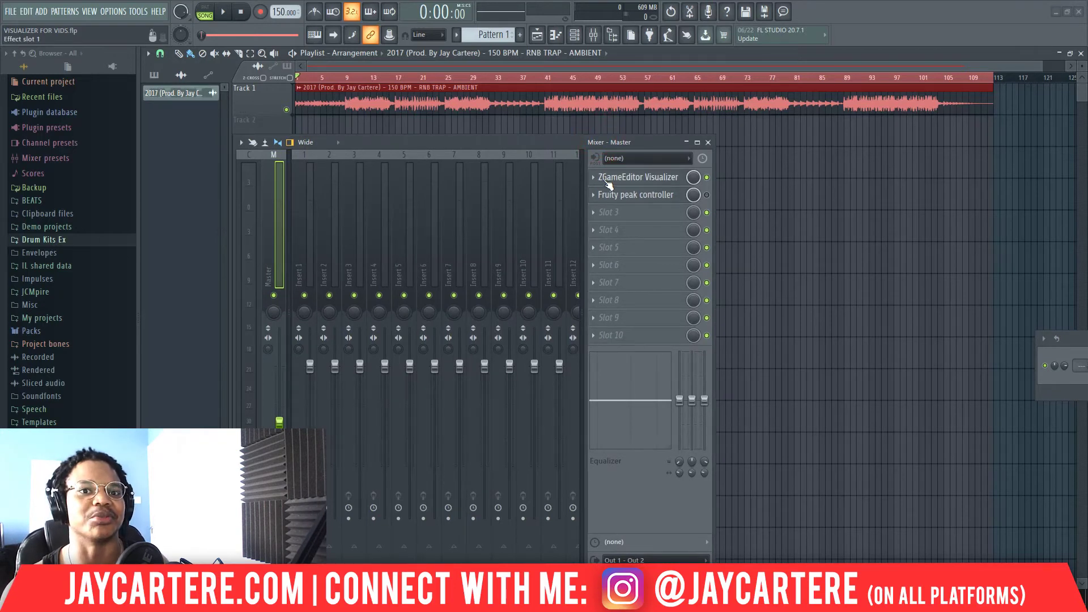
drag(561, 147, 553, 139)
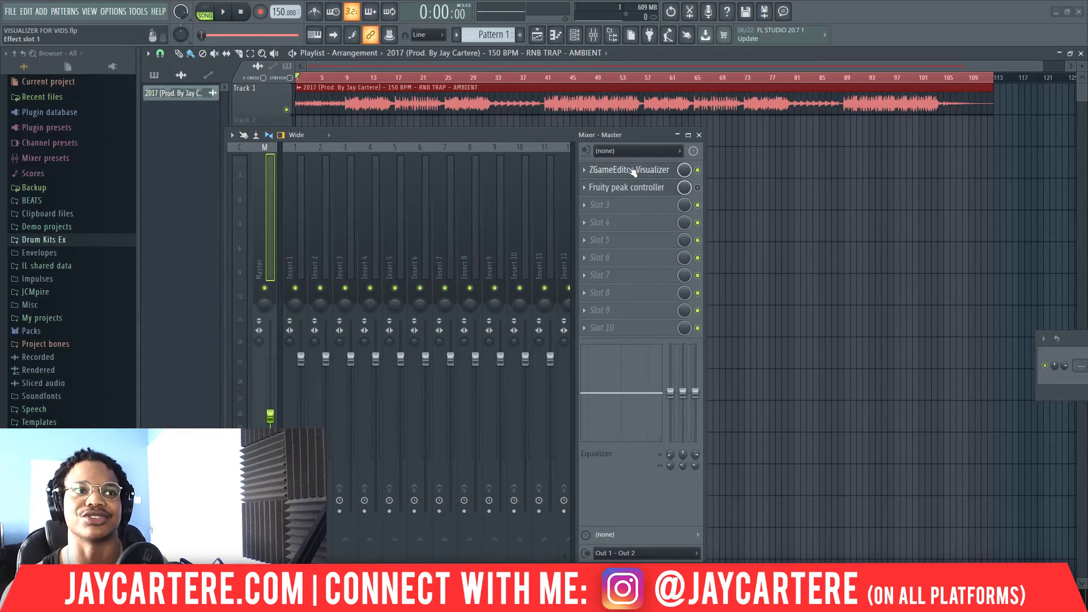
drag(536, 134, 535, 135)
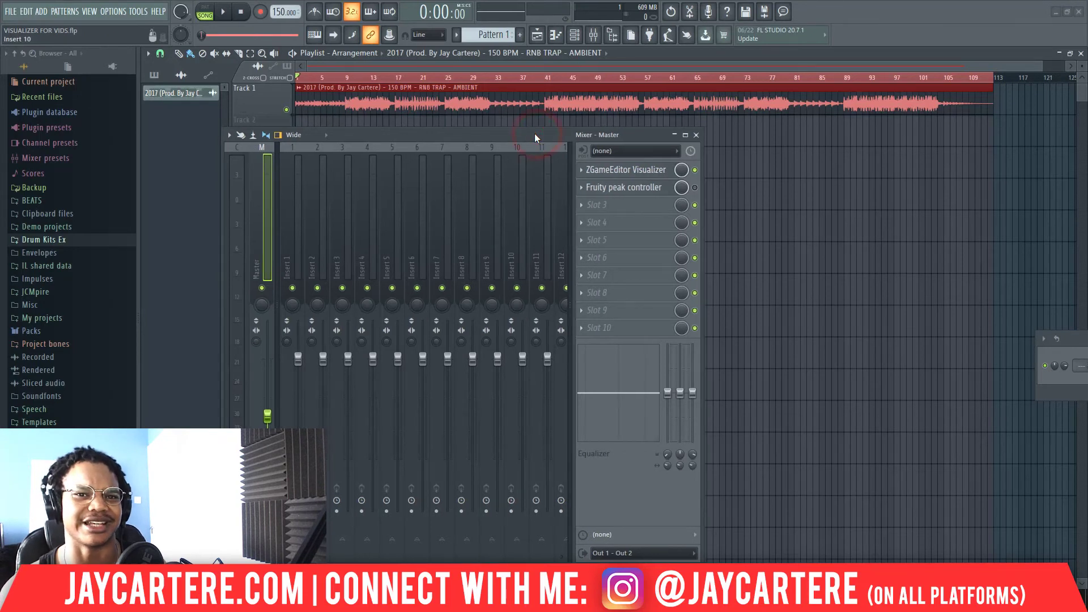